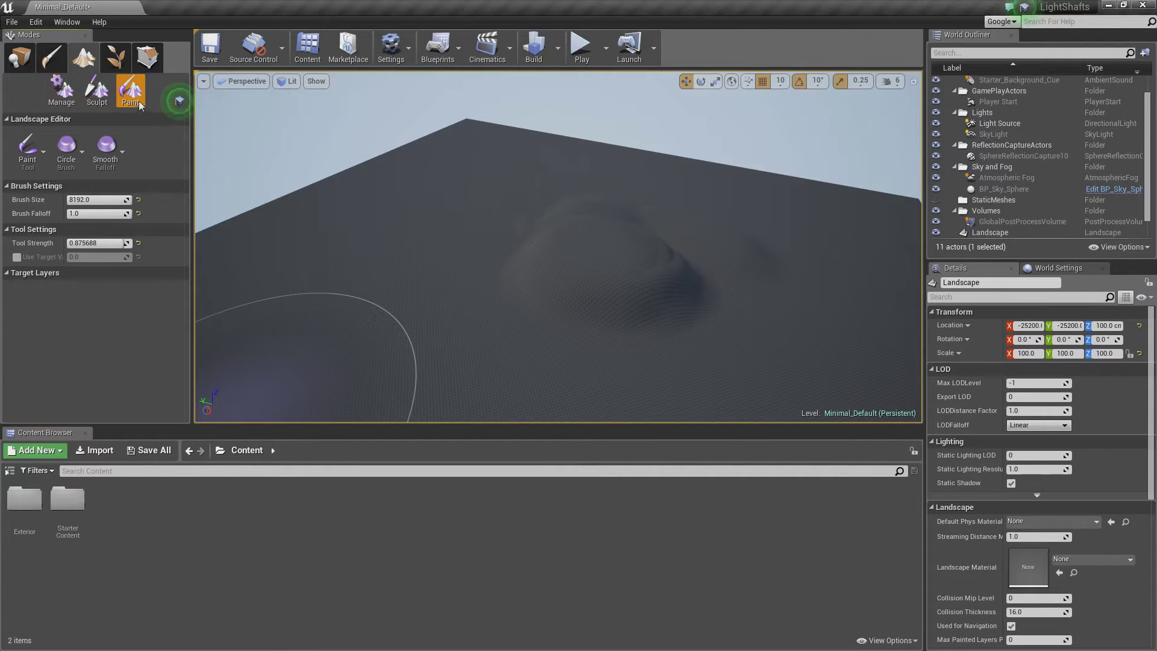
left_click(97, 99)
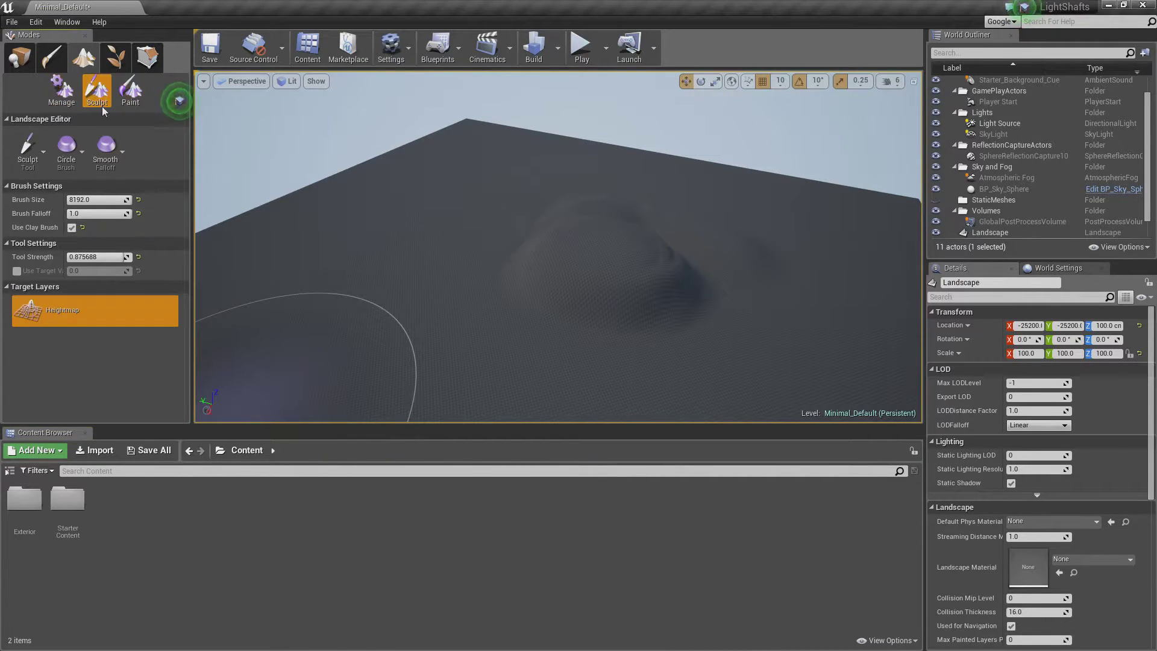
left_click(129, 99)
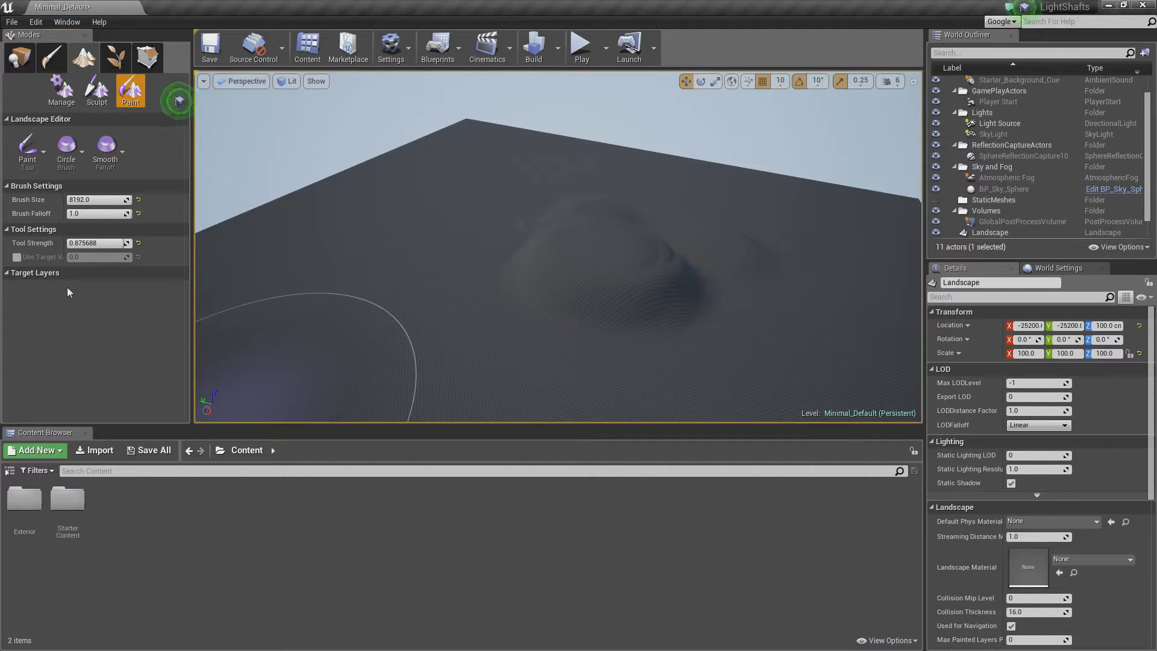
- Create a new material named TerrainMaterial in the Content folder
right_click(148, 489)
left_click(179, 498)
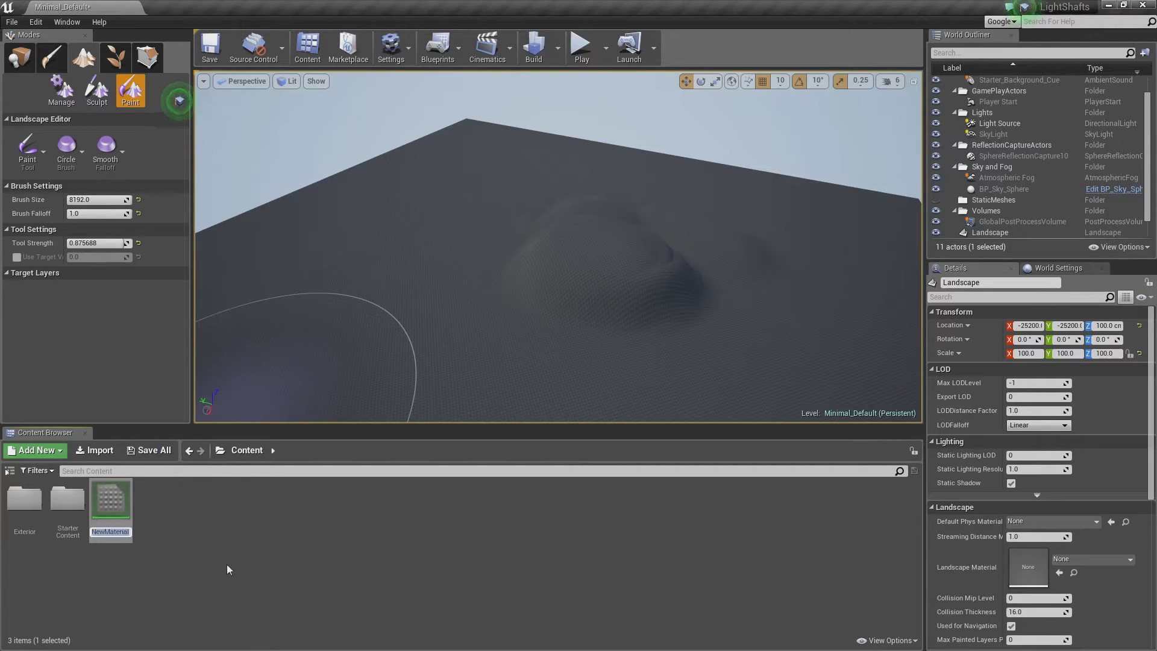
type("Terrain")
key("Return")
type("Material")
key("Return")
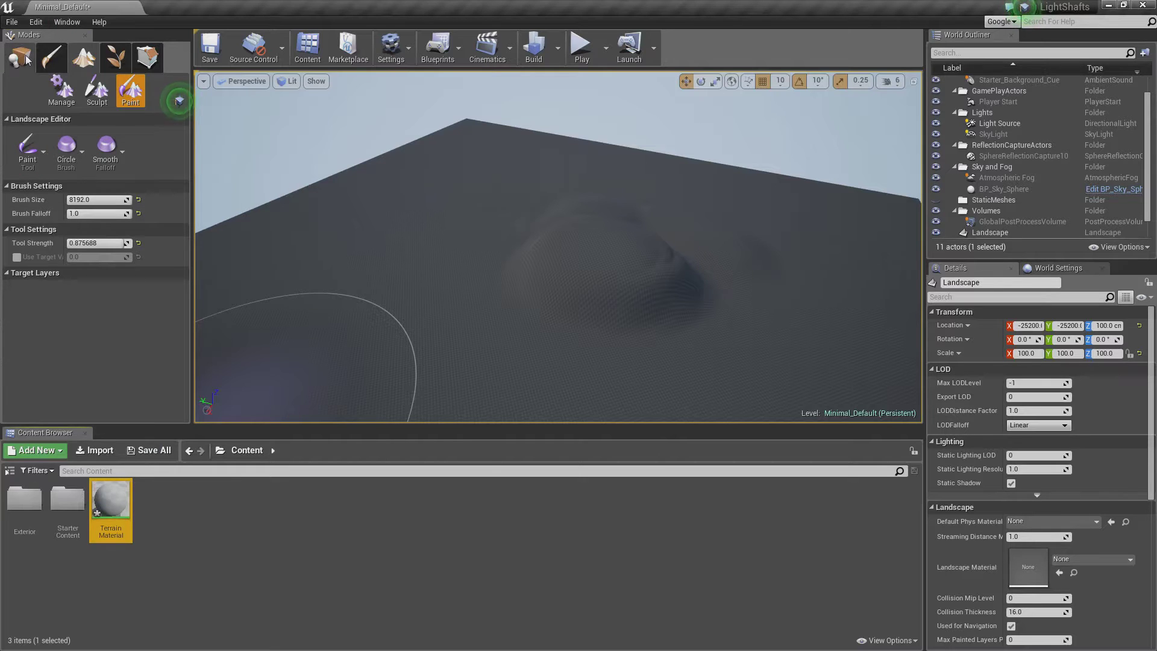
- Assign TerrainMaterial as the landscape's material and open it for editing
left_click(19, 58)
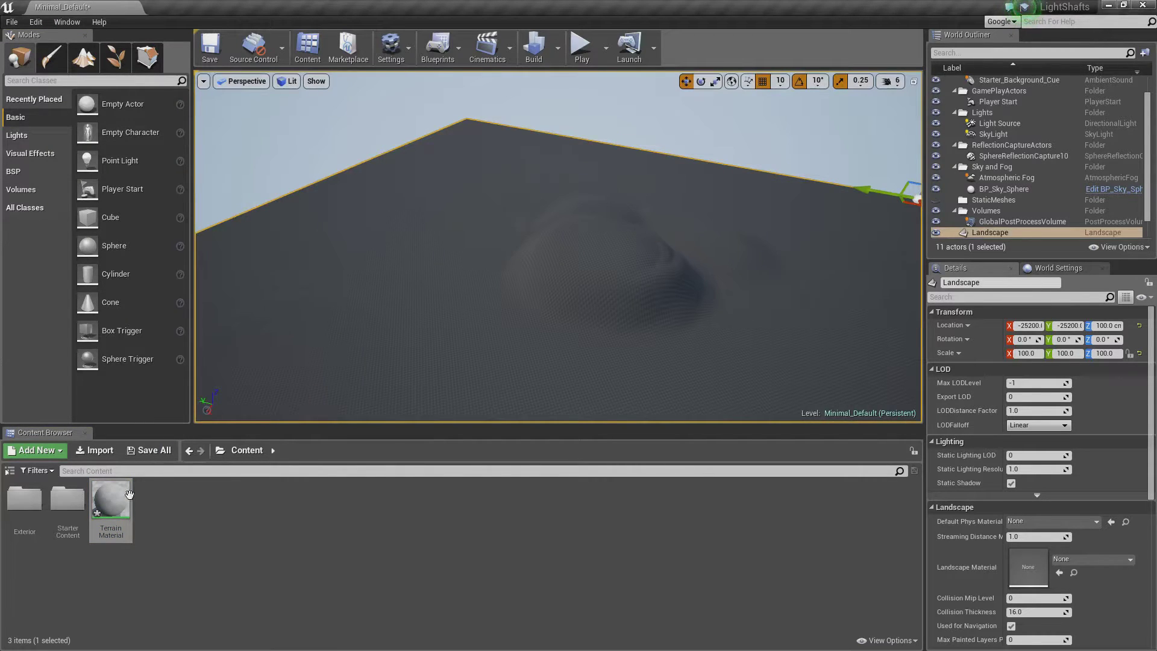
left_click_drag(129, 494, 1034, 565)
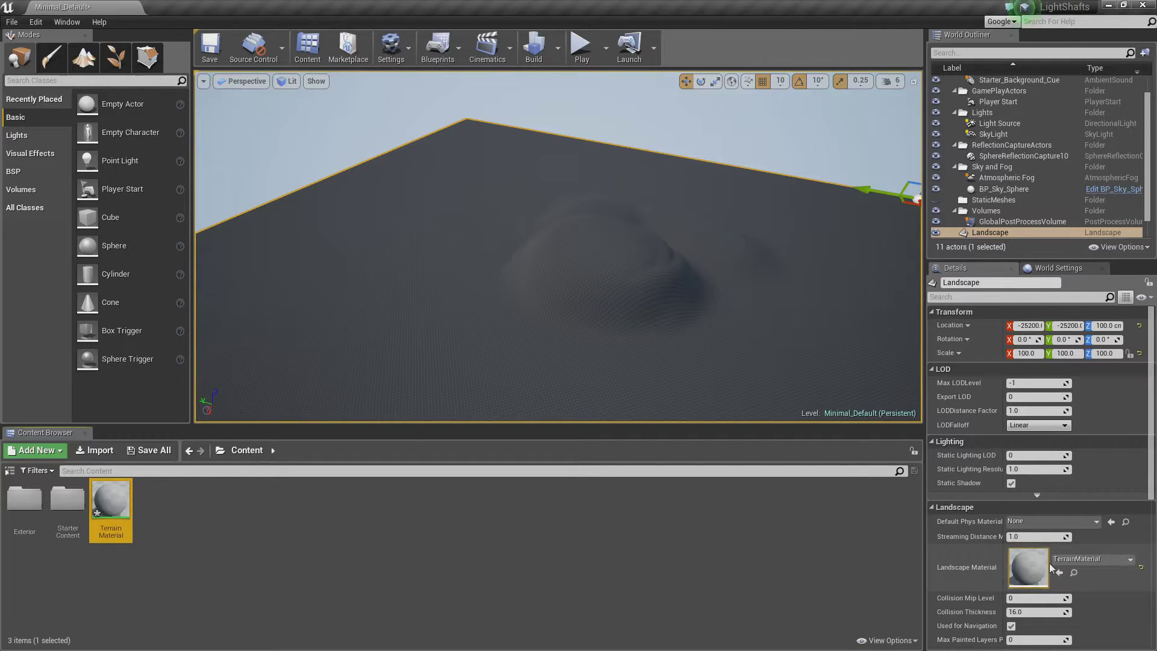
double_click(112, 497)
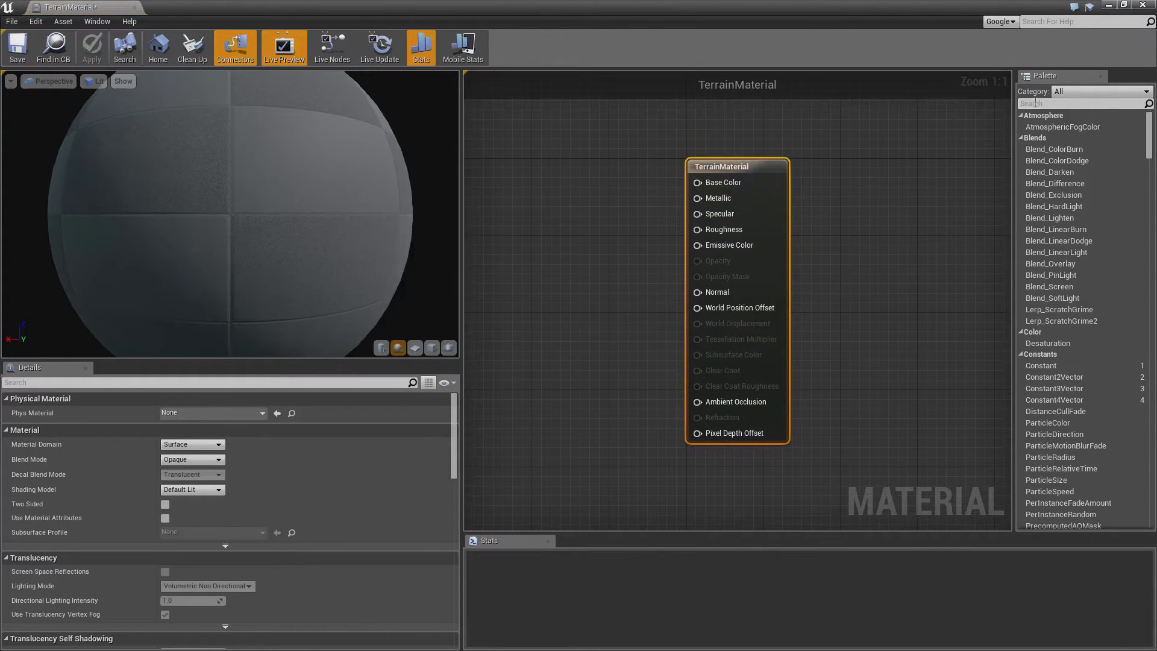
- Add a LandscapeLayerBlend node to the material graph and give it two layers
type("landscape")
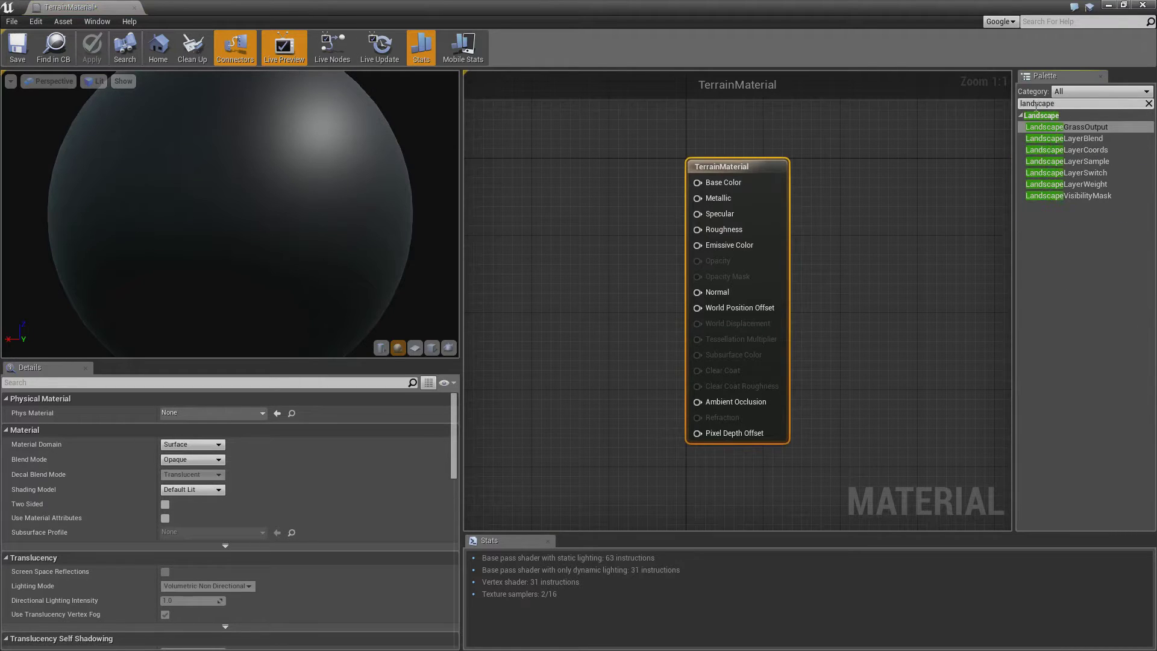
left_click_drag(1063, 138, 533, 226)
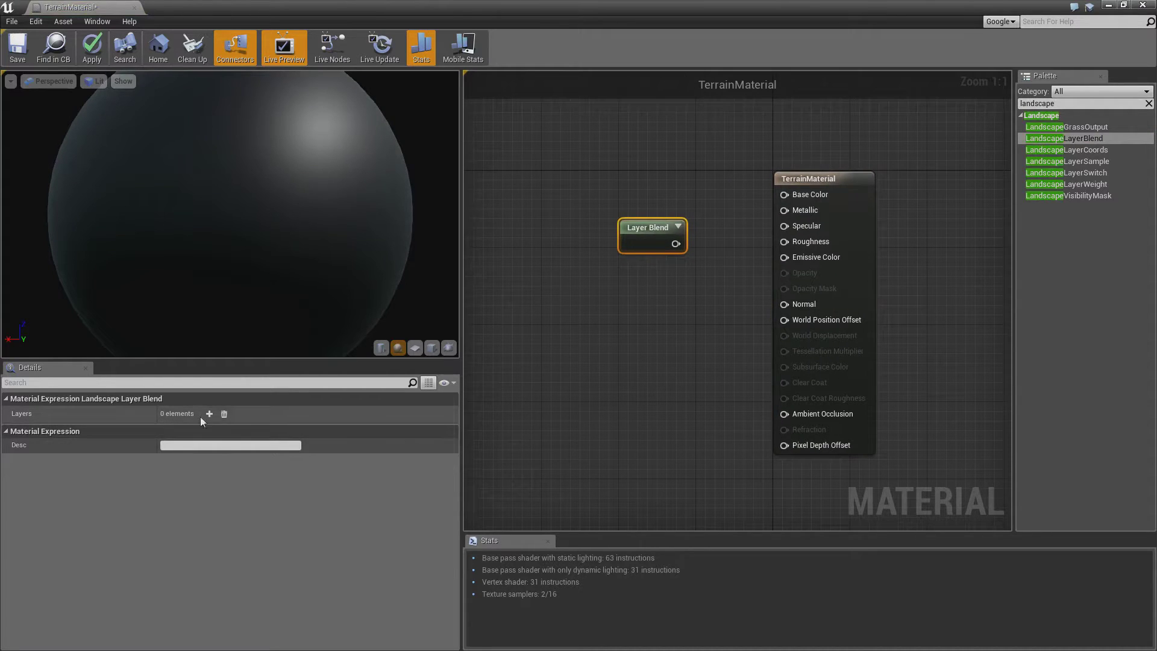
left_click(209, 414)
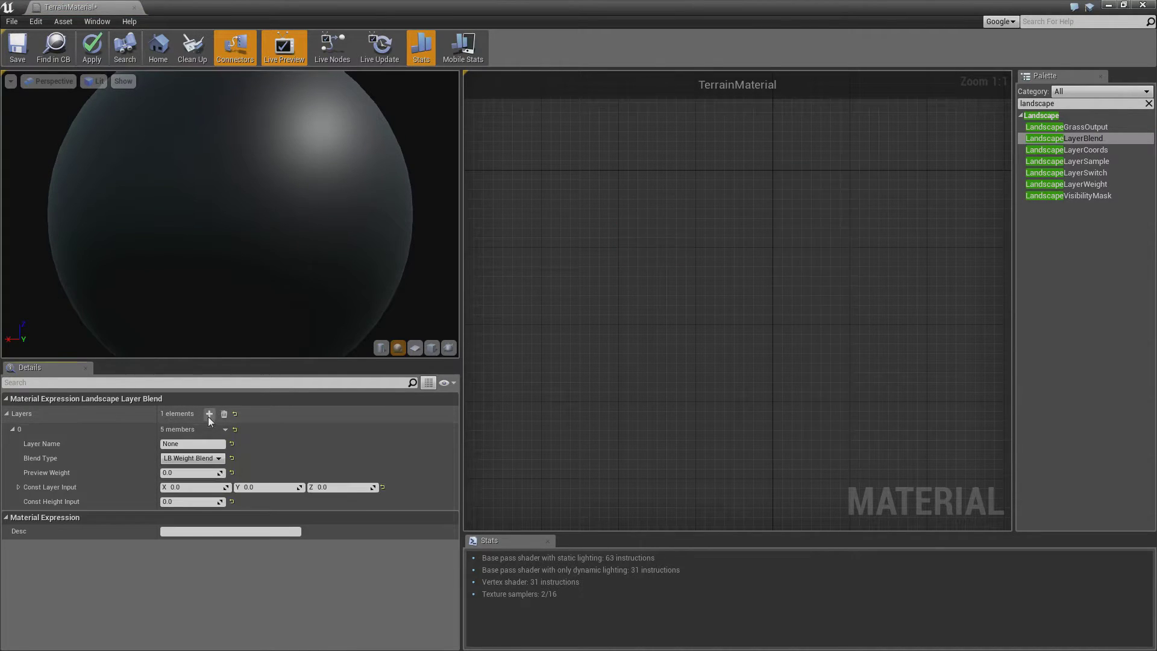
left_click(209, 414)
- Name the blend node's first layer Grass and its second layer Dirt
left_click(95, 440)
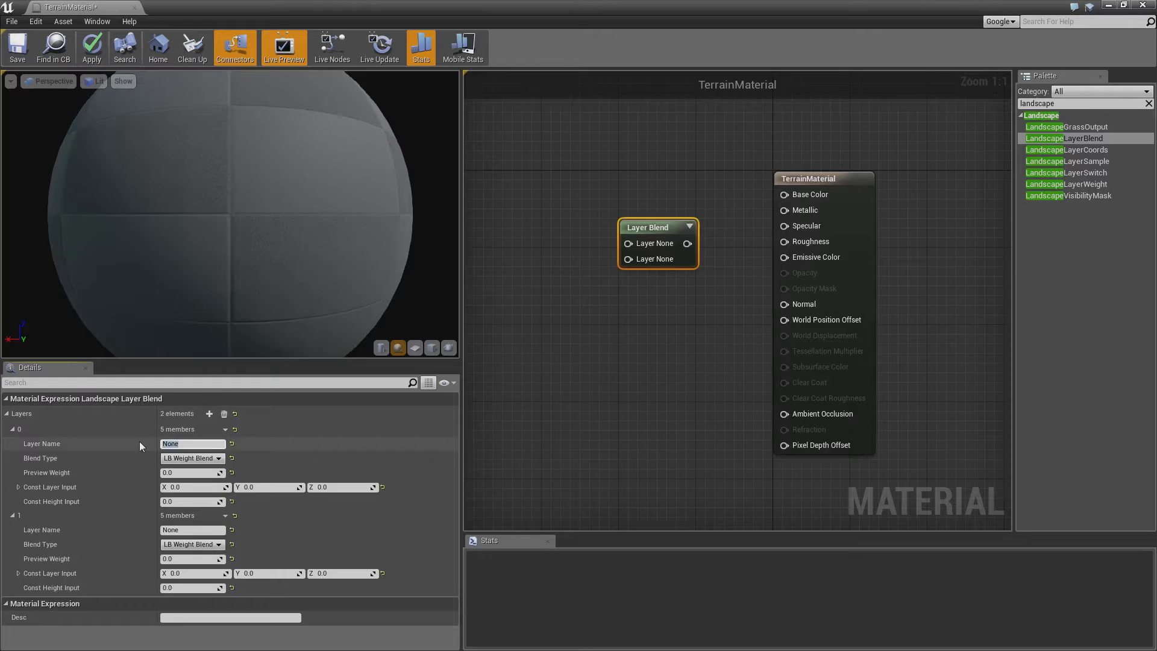
type("Grass")
key("Return")
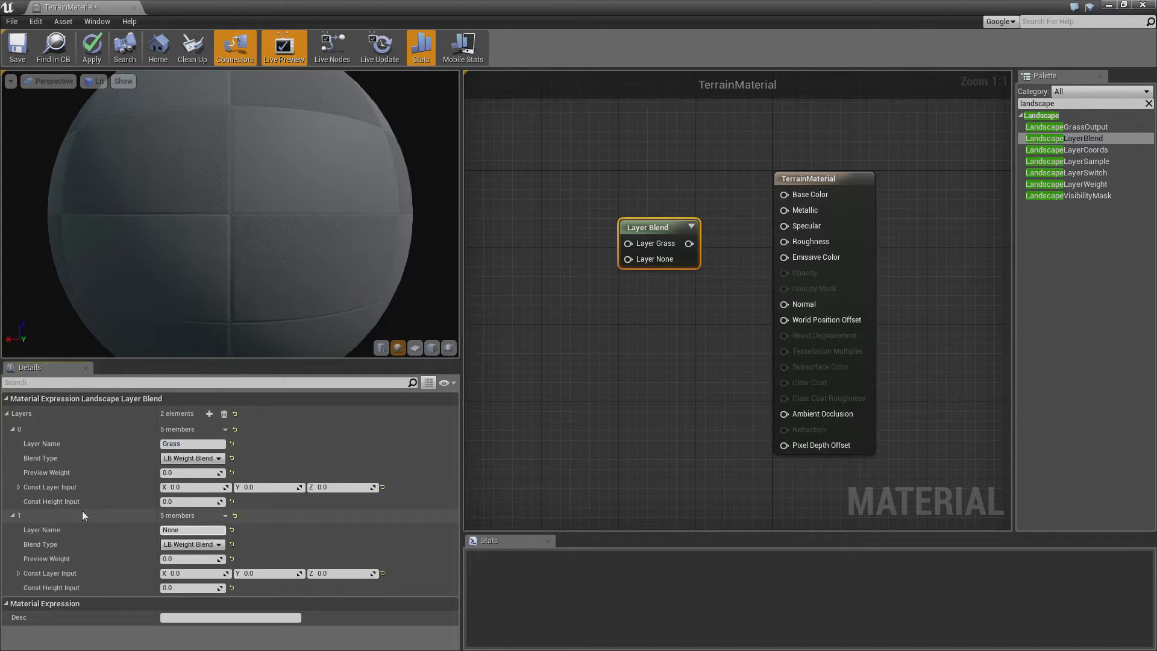
left_click(193, 530)
type("Dirt")
key("Return")
- Add two Constant3Vector nodes and connect them to the Layer Grass and Layer Dirt inputs
right_click_drag(528, 166, 602, 178)
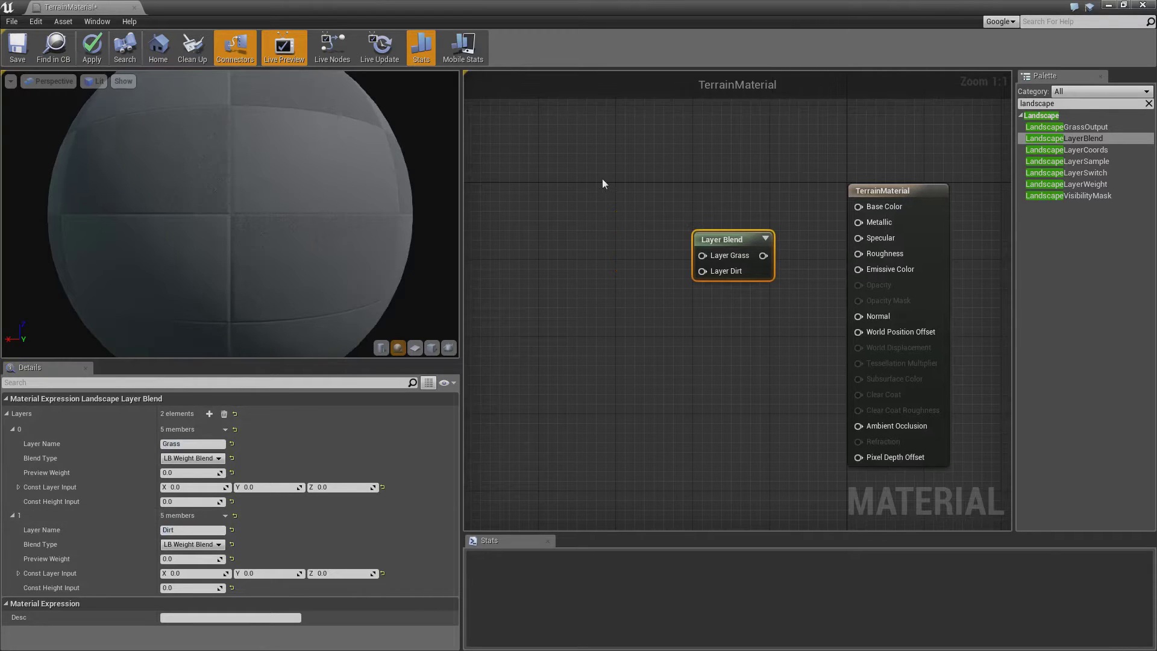
left_click(602, 203)
left_click(630, 267)
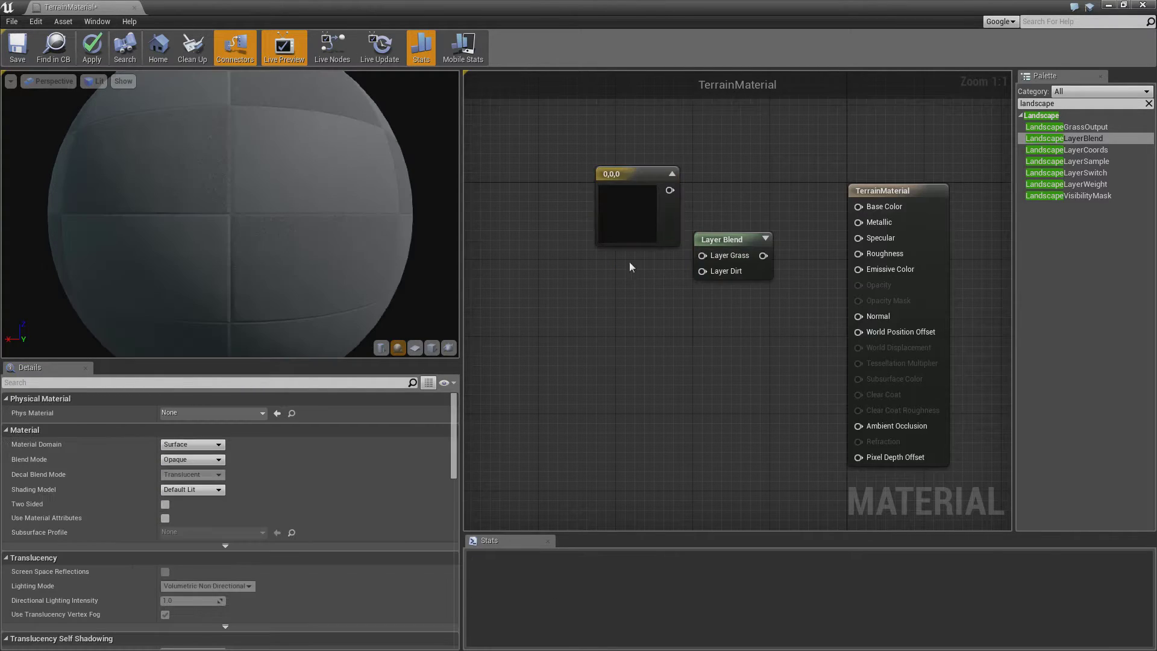
key("3")
left_click(613, 293)
left_click_drag(642, 211, 616, 190)
left_click_drag(649, 304, 702, 271)
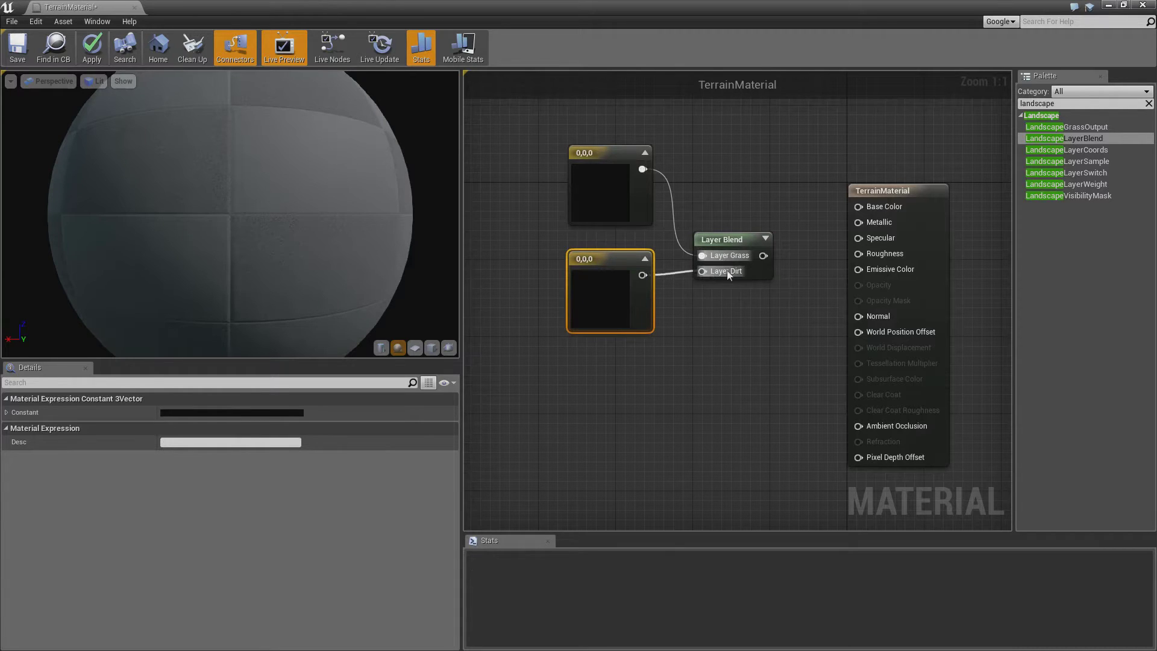
- Connect the Layer Blend output to the material's Base Color
right_click_drag(757, 256, 713, 277)
left_click_drag(817, 231, 818, 229)
right_click_drag(677, 226, 688, 194)
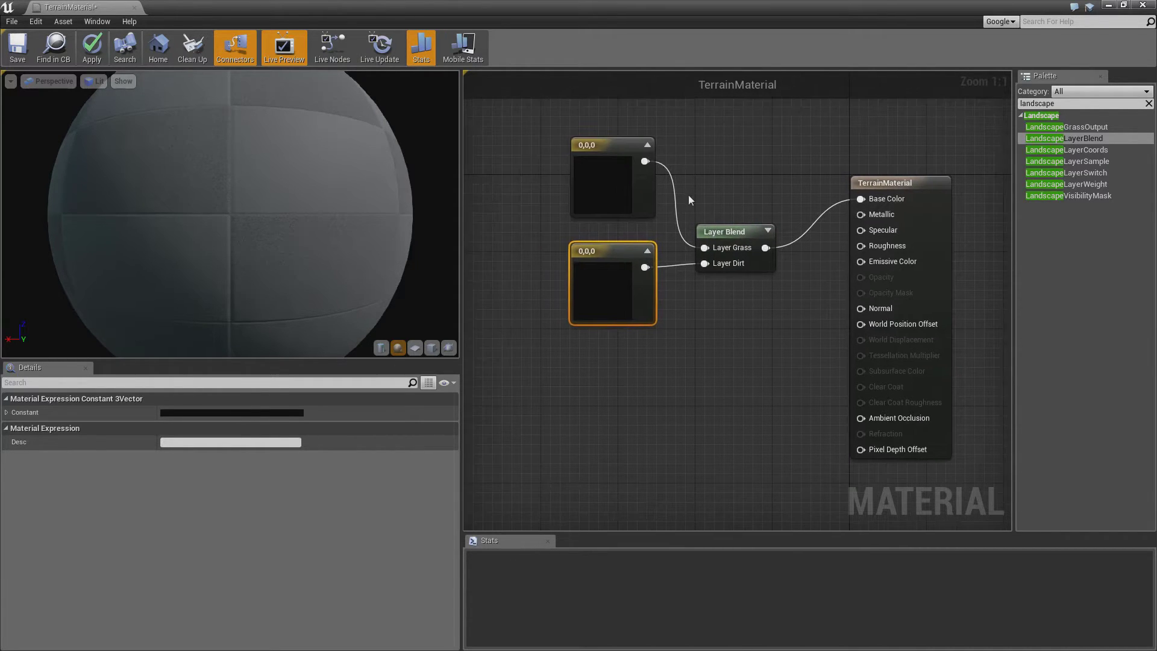
- Set the Layer Grass color constant to a bright green of about 0.0495, 1, 0
left_click(581, 166)
left_click(199, 414)
left_click(240, 526)
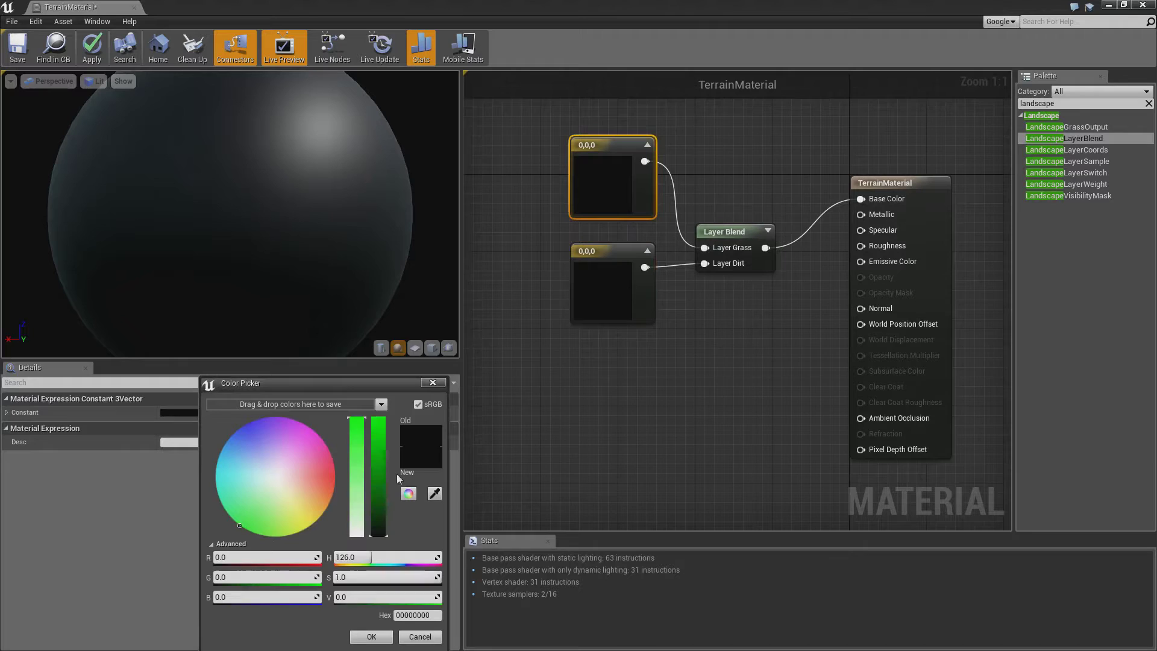
left_click_drag(380, 510, 379, 416)
left_click_drag(258, 519, 247, 534)
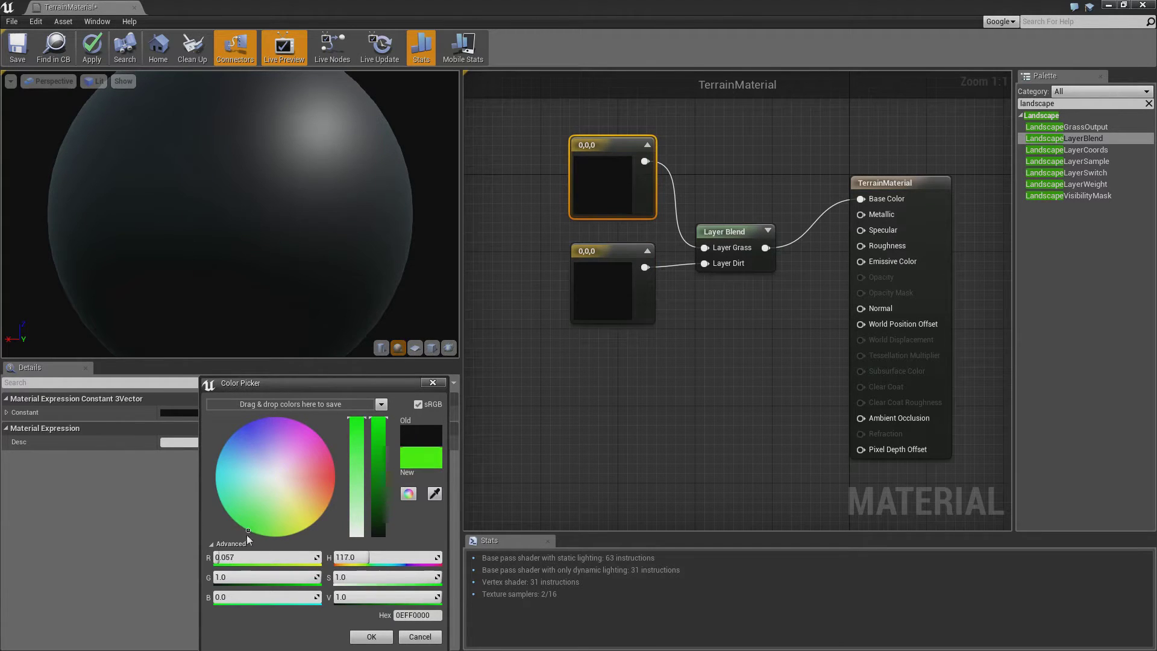
left_click(372, 636)
- Set the Layer Dirt color constant to a brown of about 0.175, 0.136, 0.0324
left_click(594, 316)
left_click(273, 414)
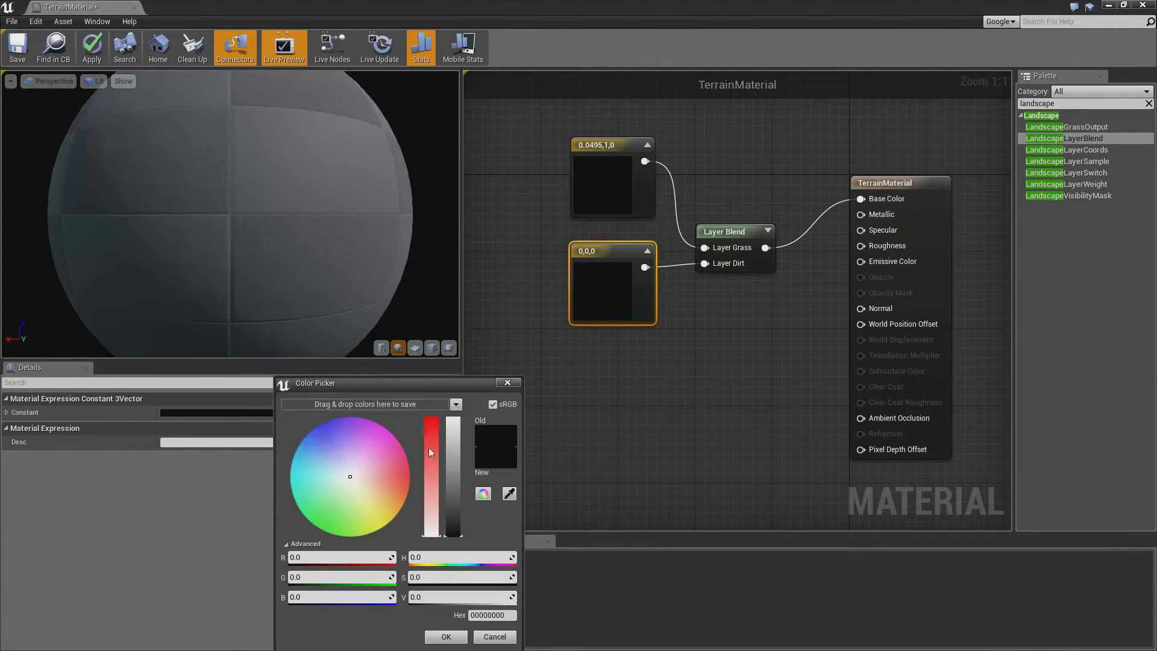
left_click_drag(385, 518, 392, 530)
left_click_drag(454, 421, 461, 515)
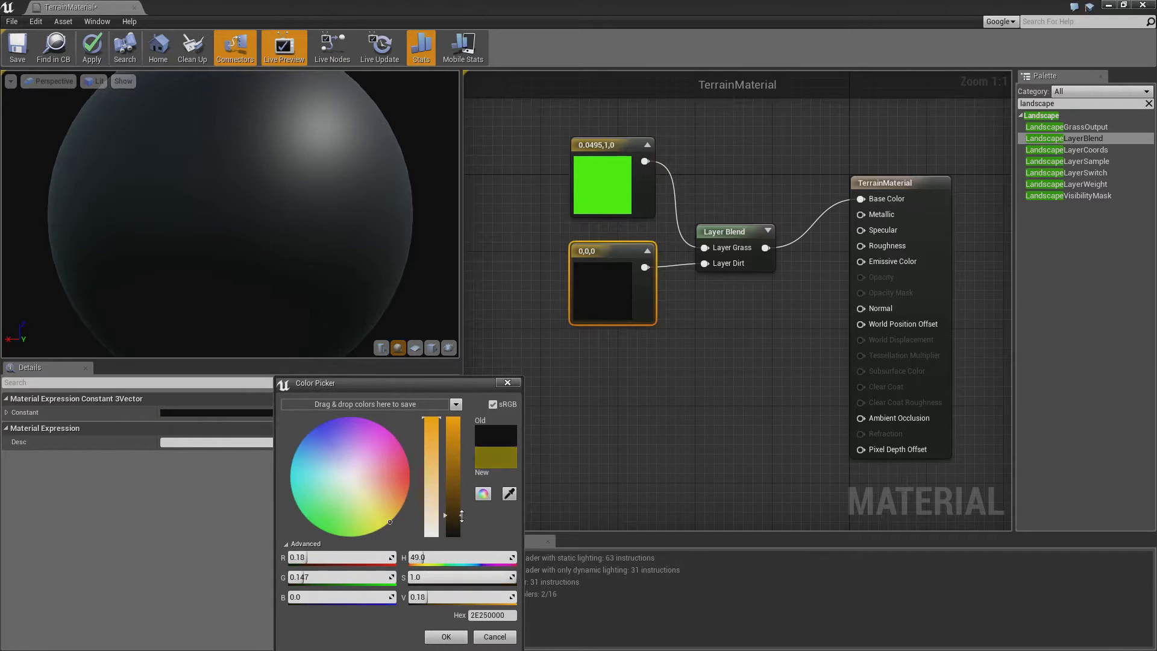
mouse_move(390, 521)
left_mouse_down()
mouse_move(396, 514)
mouse_move(393, 541)
mouse_move(412, 526)
mouse_move(440, 431)
left_mouse_up()
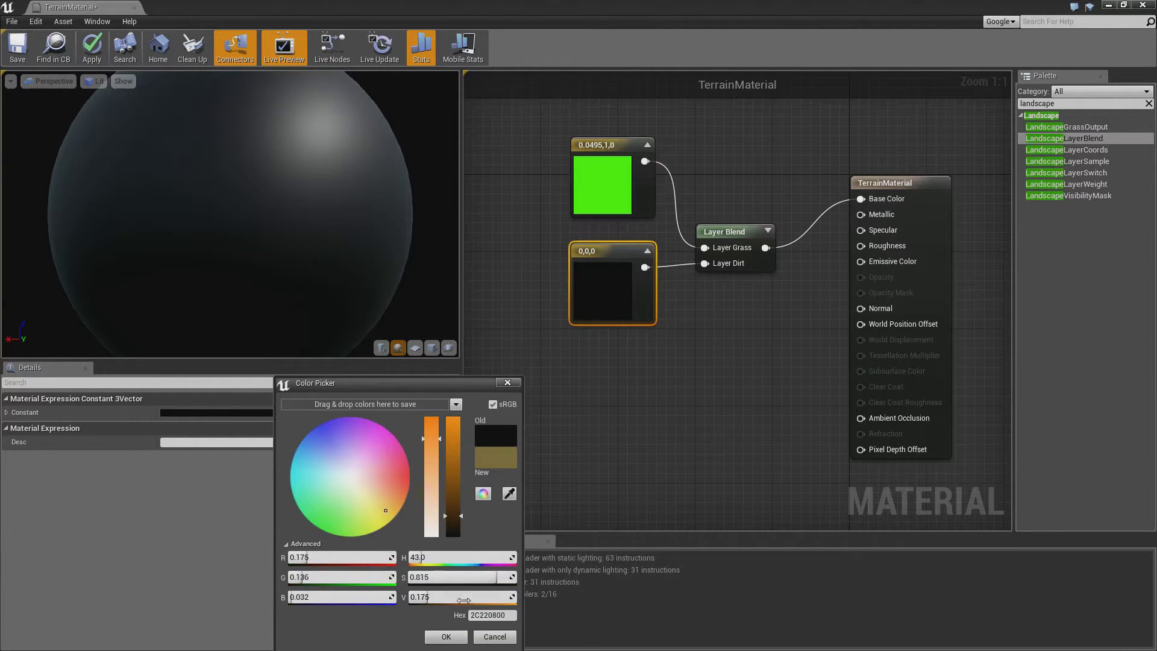
left_click(446, 636)
- Move the two color constants away from the Layer Blend node and place a copy of the blend node below the original
right_click_drag(728, 253, 709, 288)
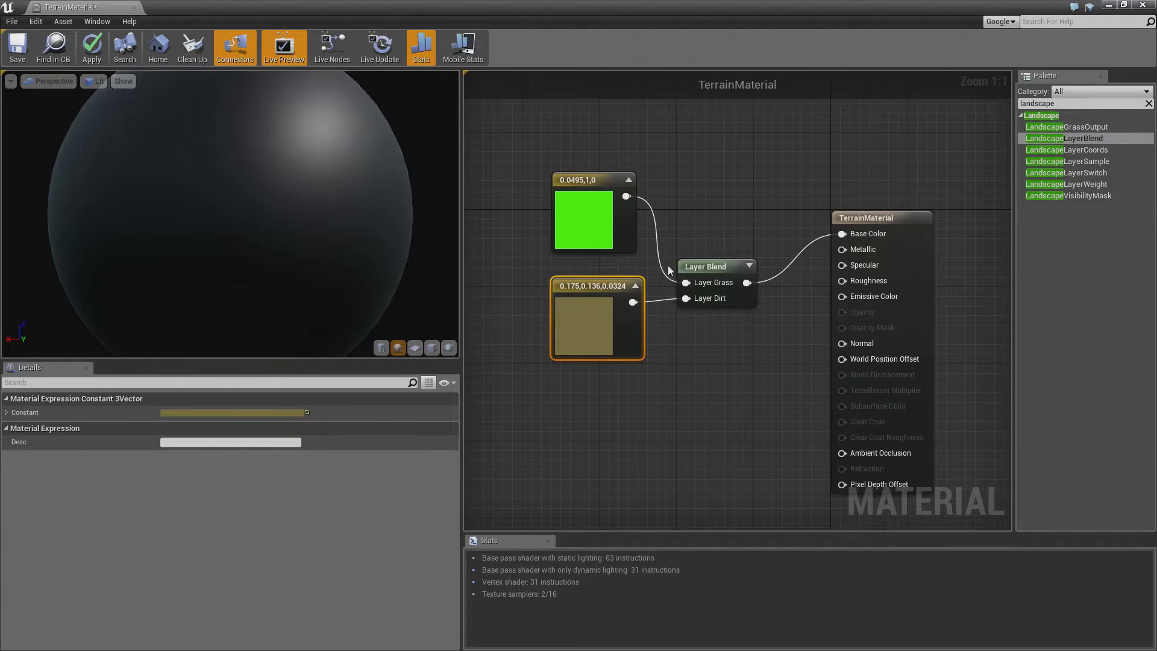
left_click_drag(596, 220, 558, 172)
left_click_drag(604, 345, 546, 297)
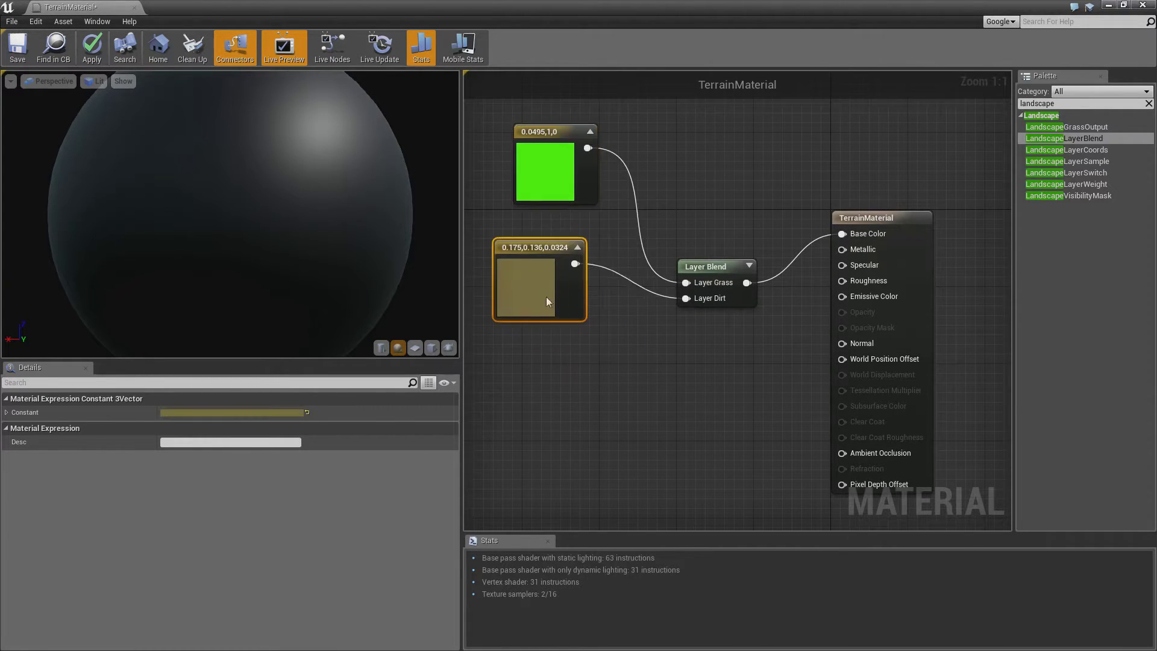
left_click(715, 270)
key("ctrl+v")
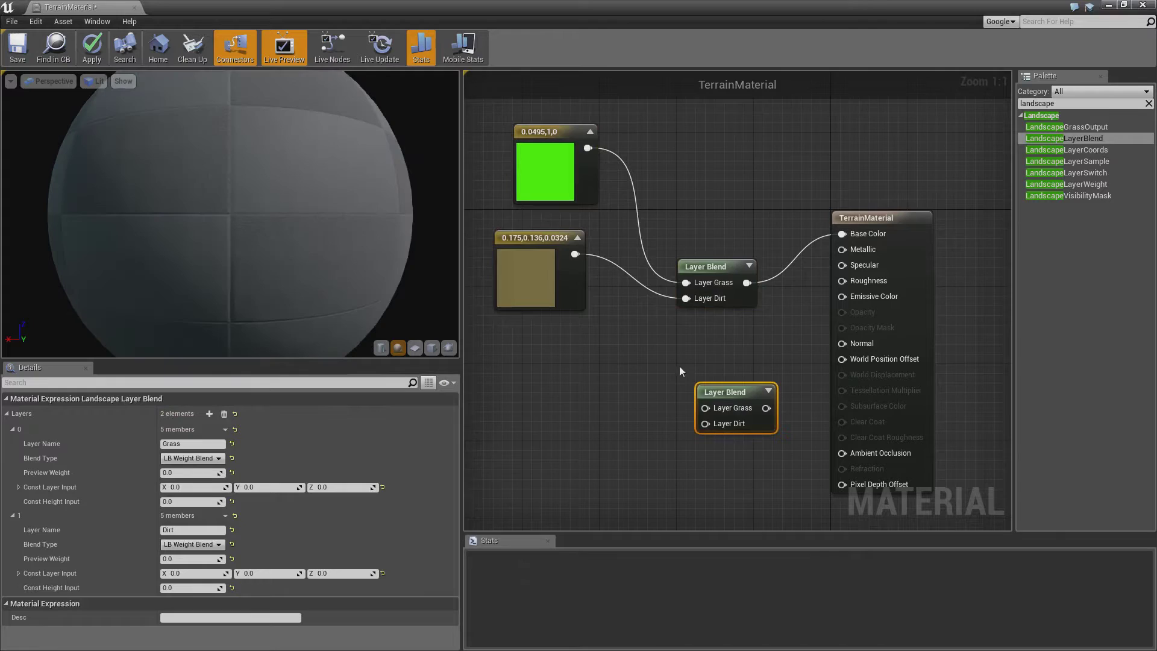
left_click_drag(722, 385, 674, 377)
- Connect the copied Layer Blend to Roughness and feed its Layer Grass input from a new Constant of 0.7
key("1")
left_click(583, 363)
left_click_drag(577, 381, 843, 281)
left_click(578, 374)
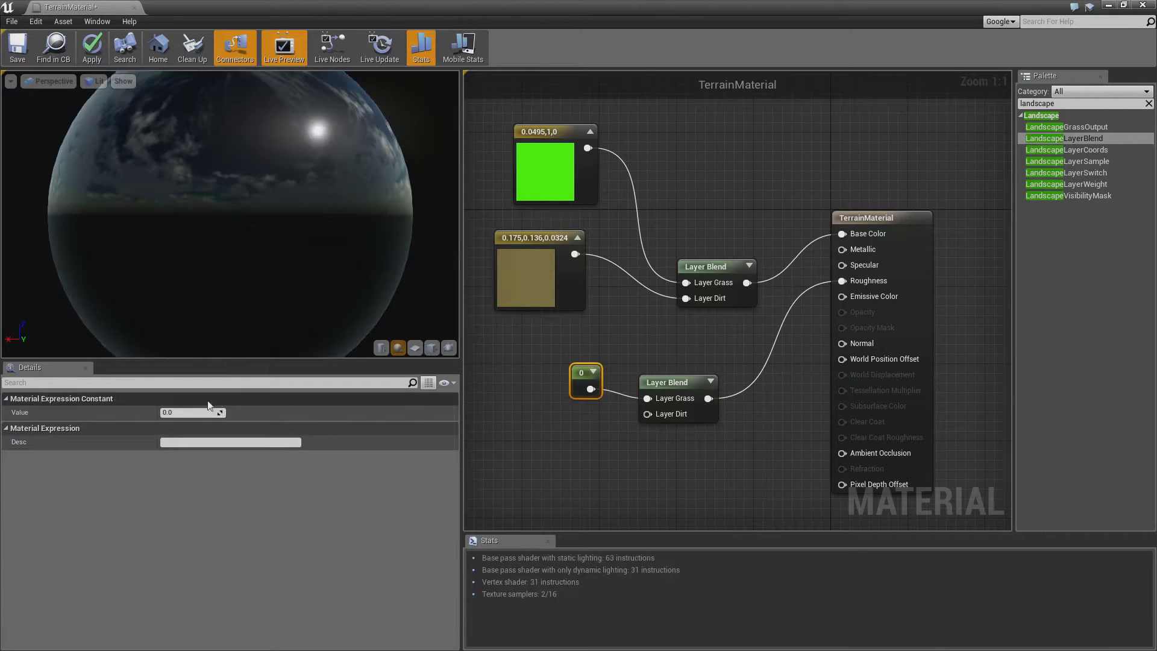
left_click(191, 412)
type("0.7")
key("Return")
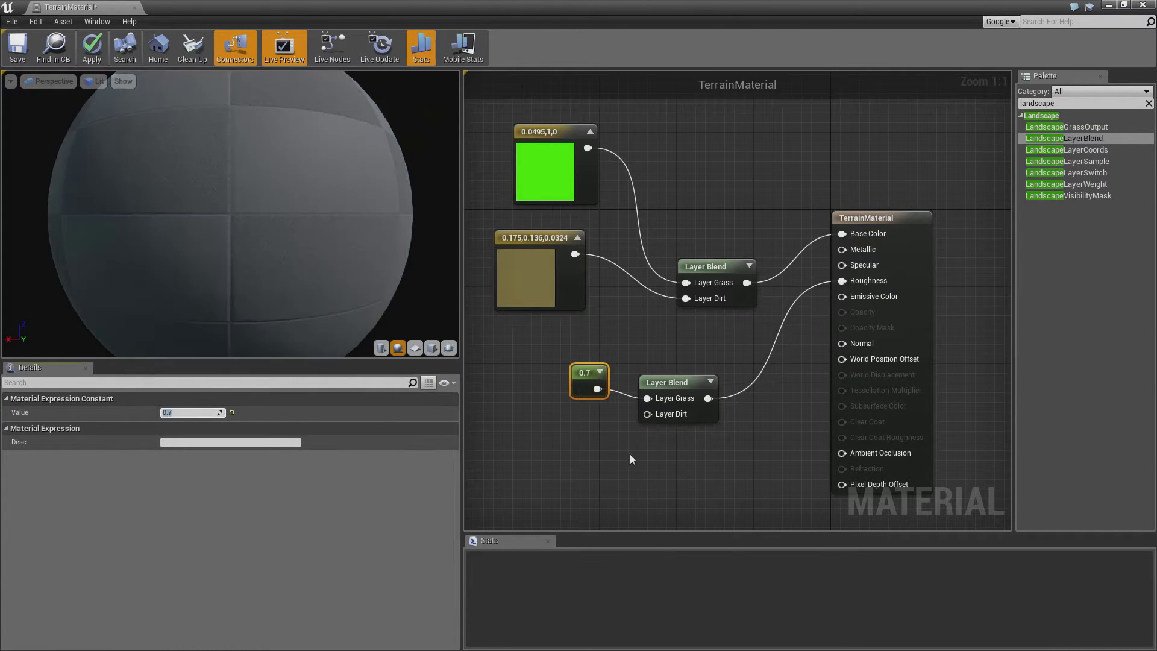
- Feed the roughness blend's Layer Dirt input from a new Constant of 1 and apply the material changes
left_click(583, 452)
left_click_drag(597, 470, 648, 414)
left_click(191, 413)
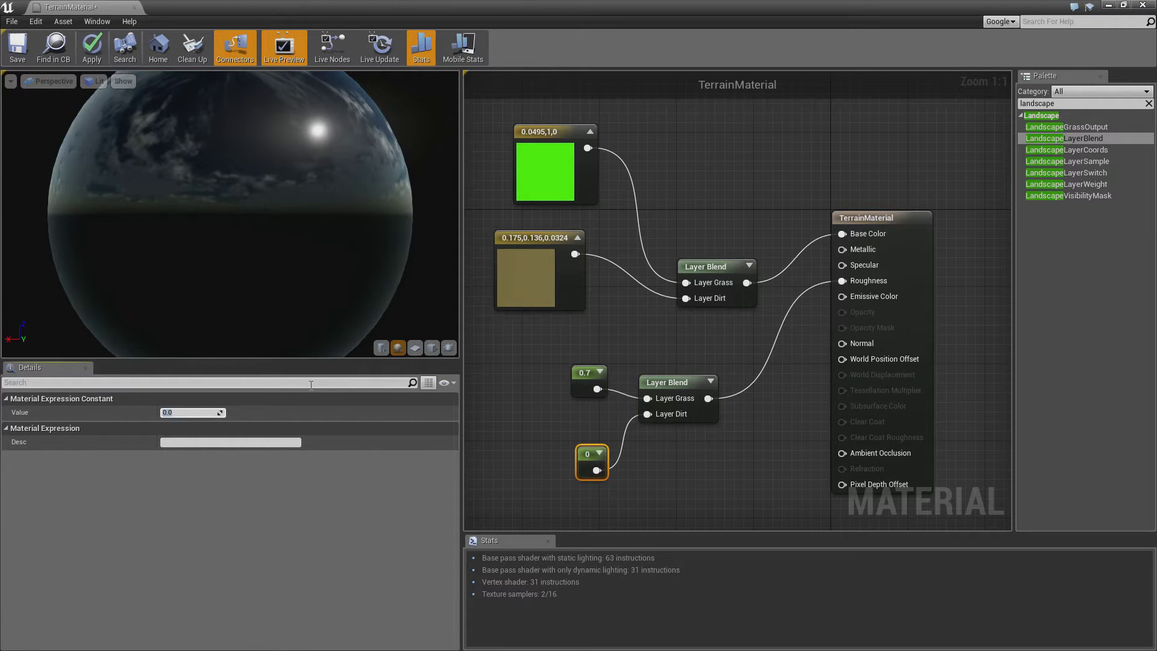
type("1")
key("Return")
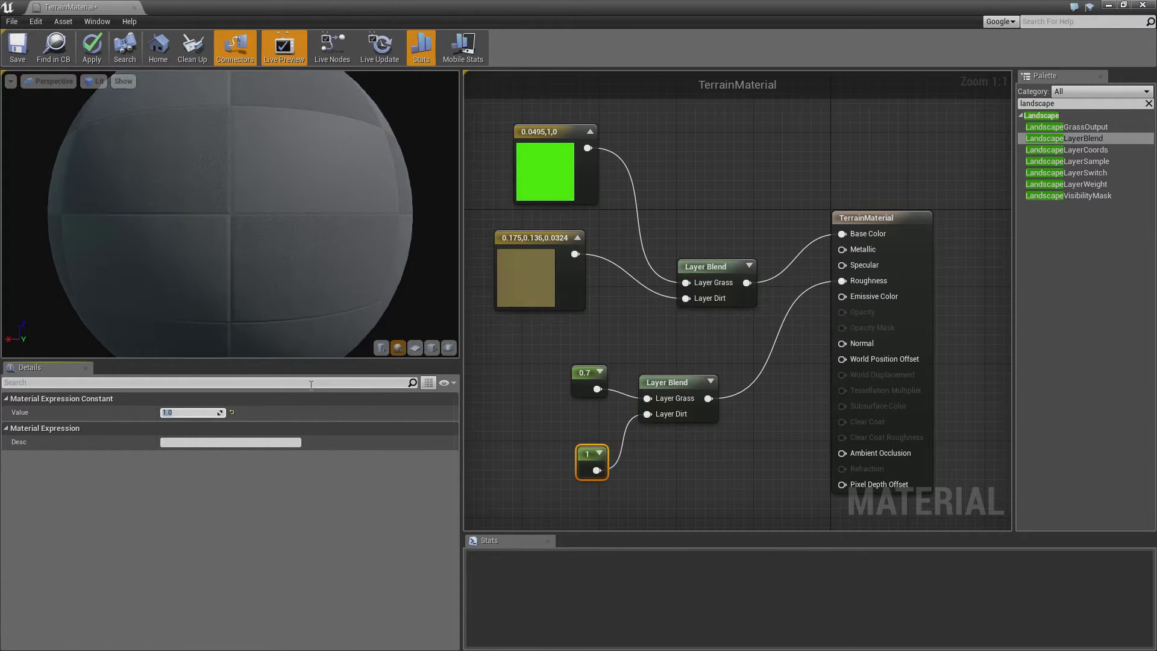
left_click(91, 49)
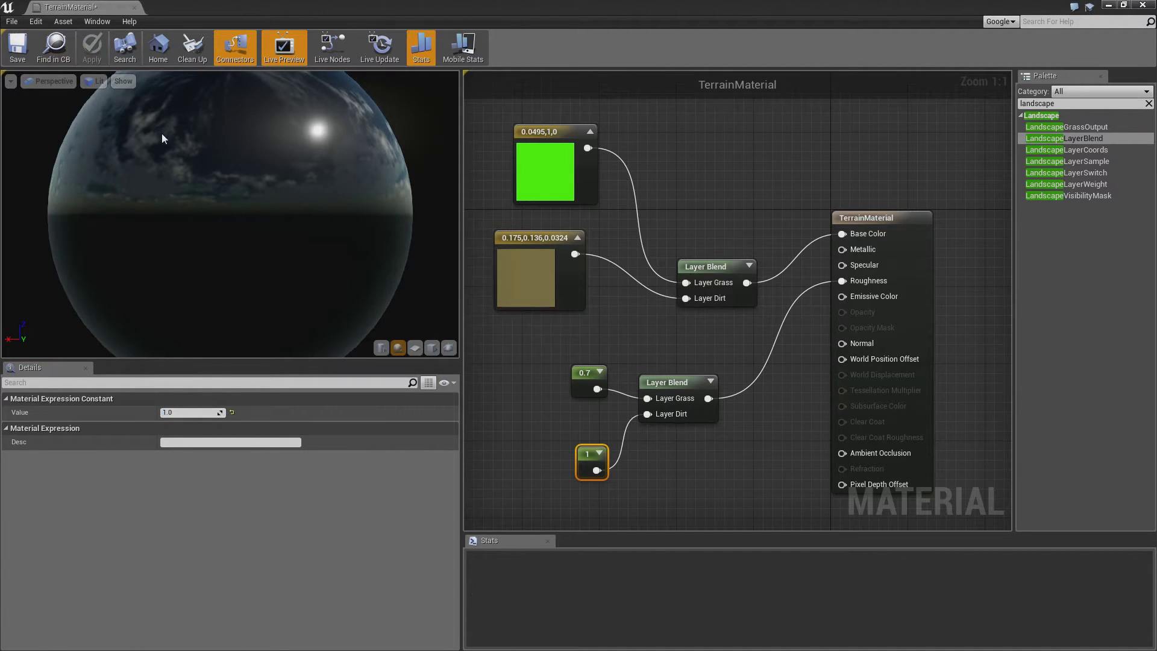
- Move the green and brown color constants farther away from their Layer Blend node
right_click_drag(698, 223, 733, 241)
left_click_drag(582, 199, 561, 161)
left_click_drag(581, 317, 542, 288)
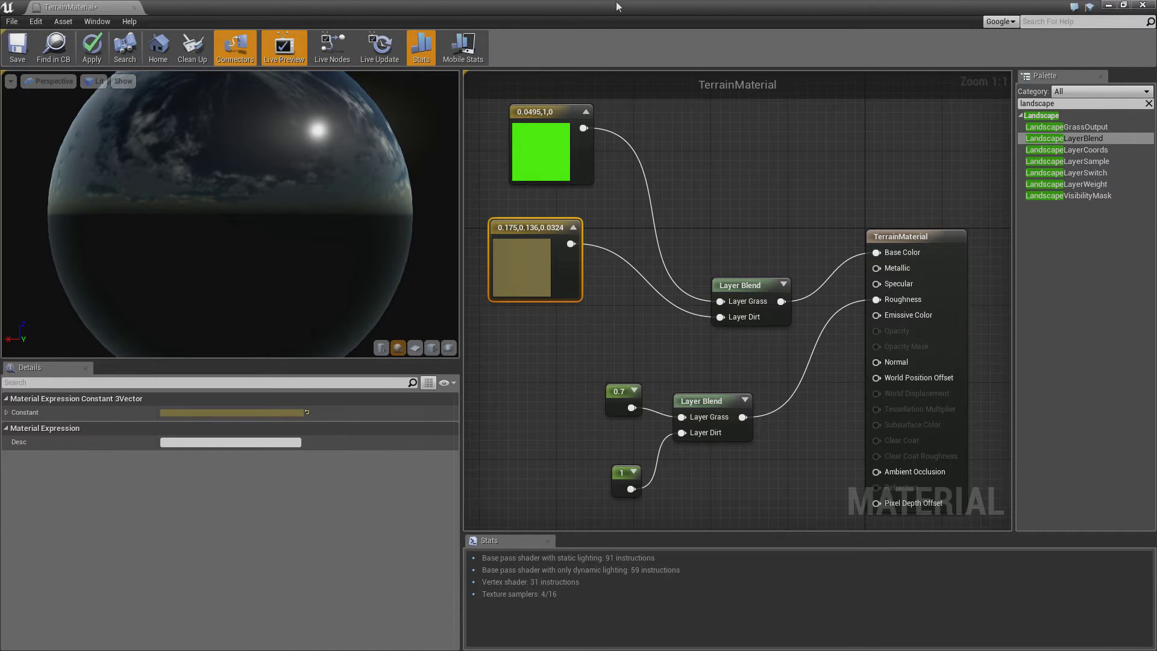
- Minimize the material editor and return to the landscape's Paint mode to inspect the terrain and its target layers
left_click_drag(359, 3, 442, 29)
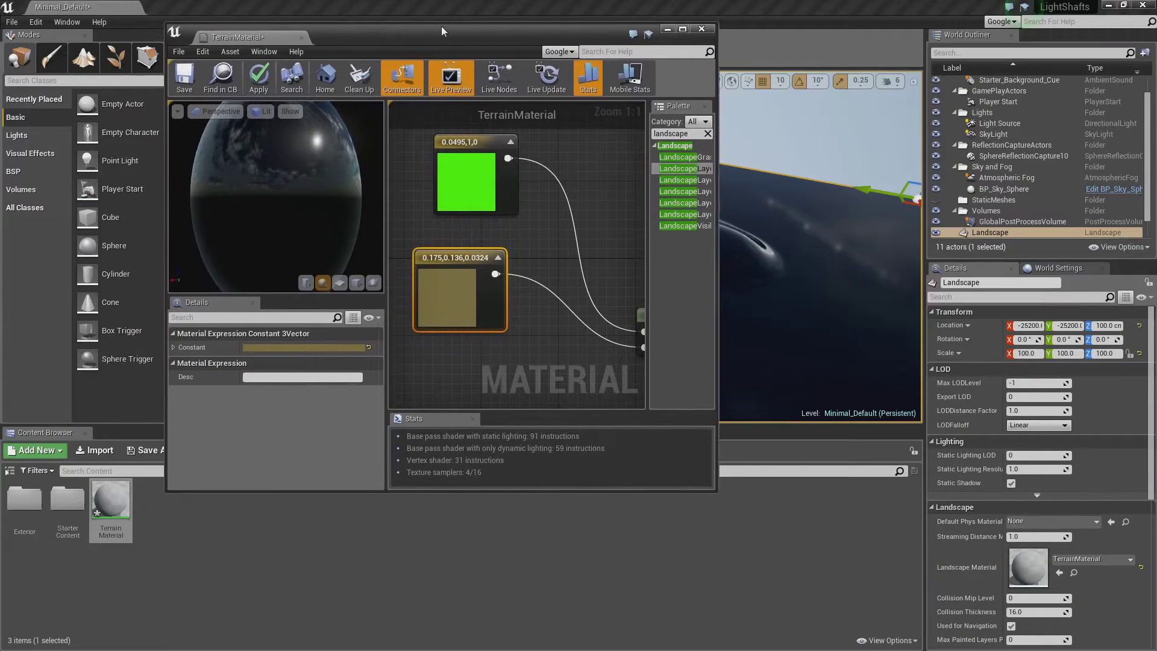
left_click(667, 29)
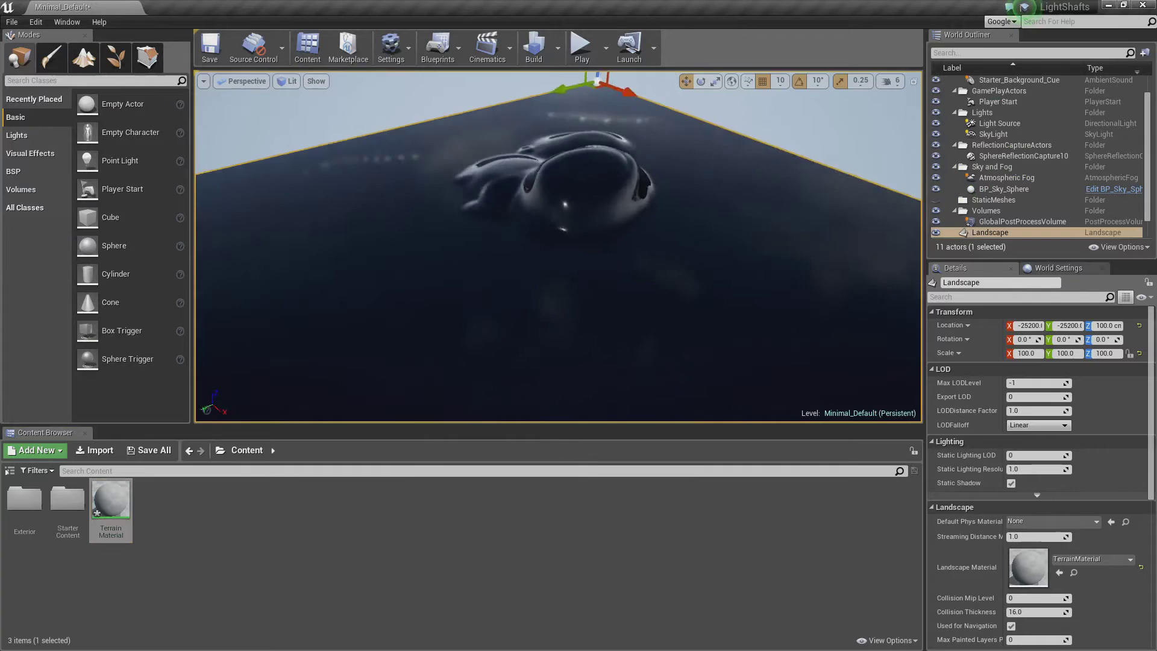
right_click_drag(557, 247, 603, 232)
left_click(96, 61)
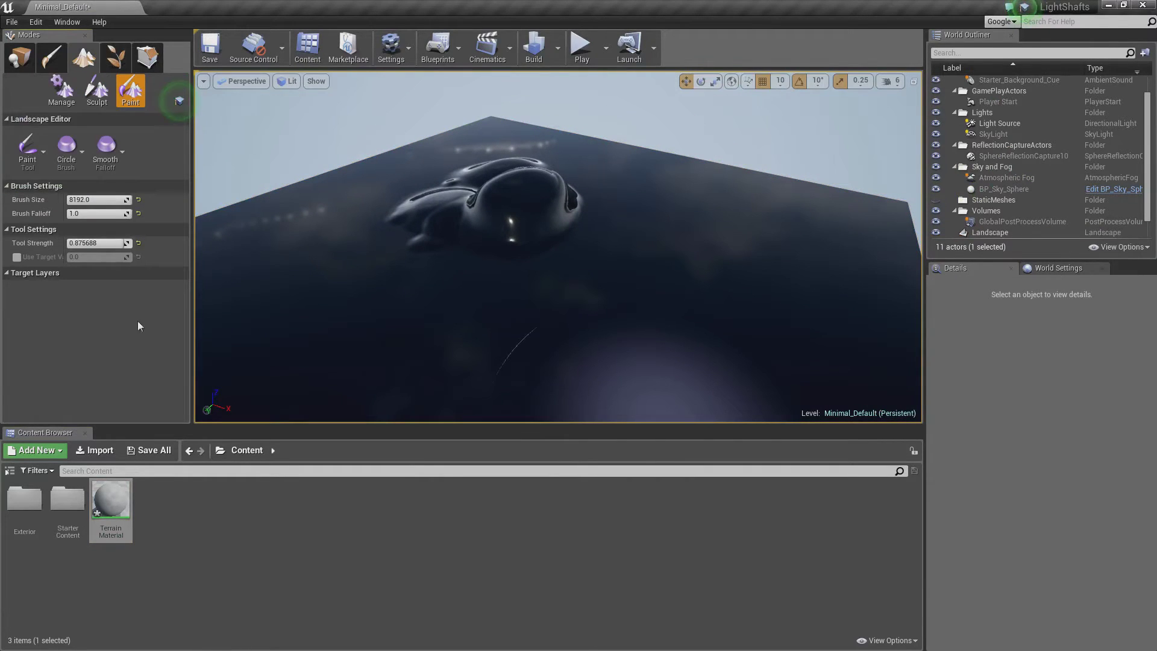
right_click_drag(259, 361, 362, 338)
right_click_drag(271, 343, 296, 343)
- Reopen the terrain material, disconnect the roughness Layer Blend from the Roughness input, and apply the changes
double_click(111, 501)
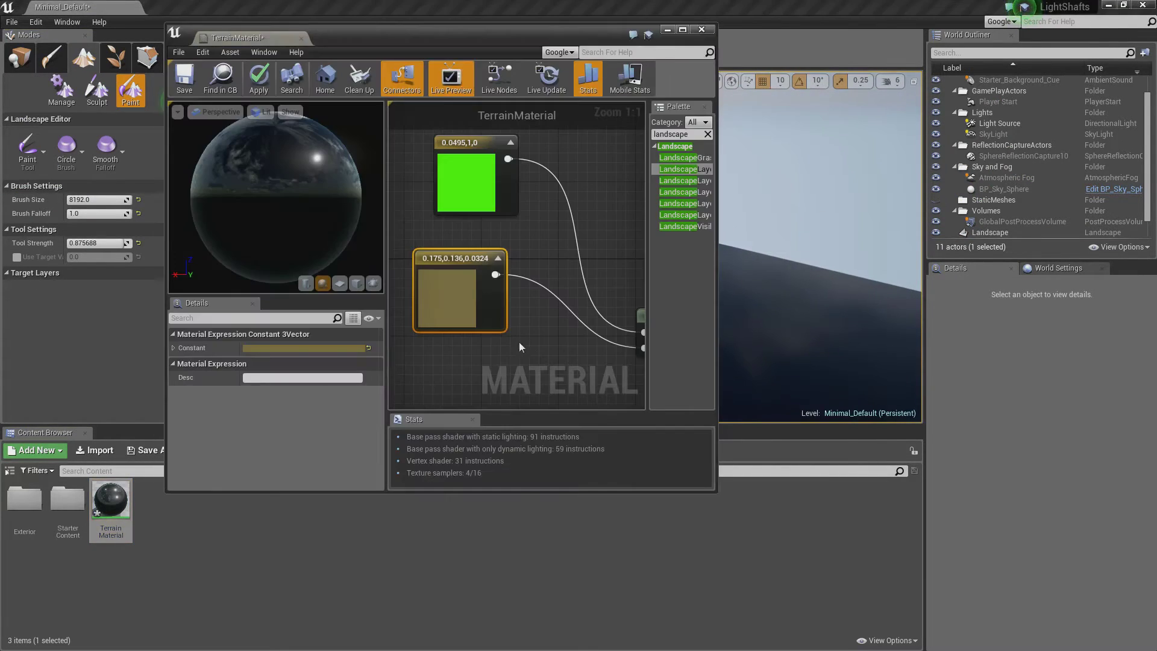
right_click_drag(544, 212, 496, 195)
right_click_drag(531, 294, 493, 161)
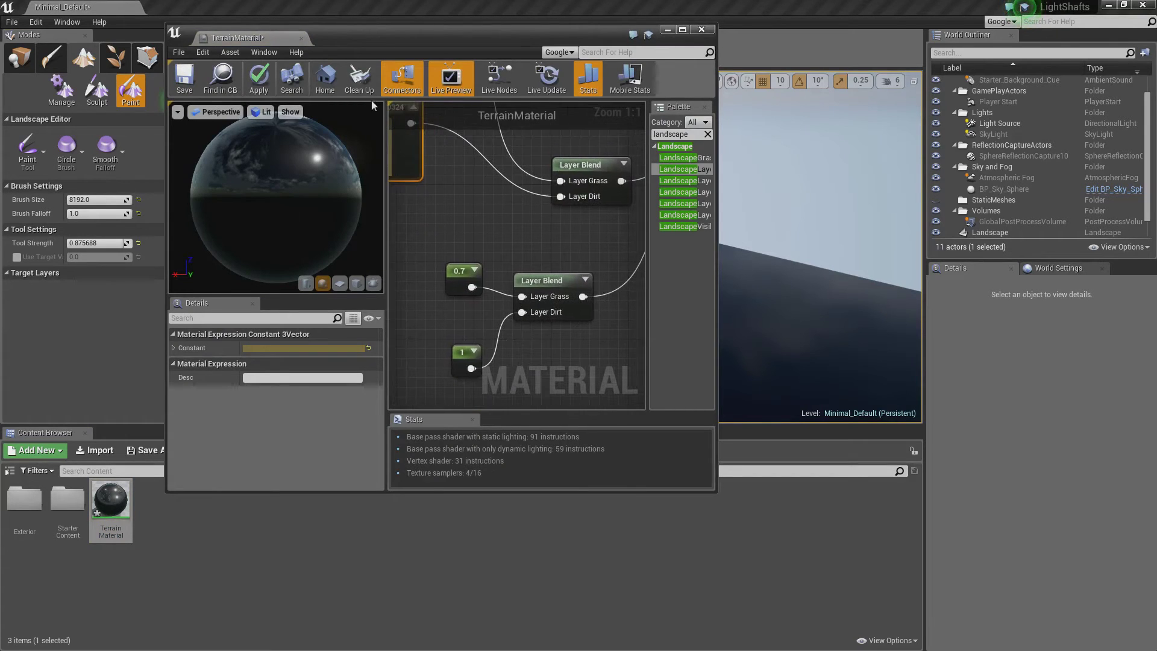
right_click_drag(610, 264, 524, 256)
left_click(494, 255, "alt")
left_click(261, 82)
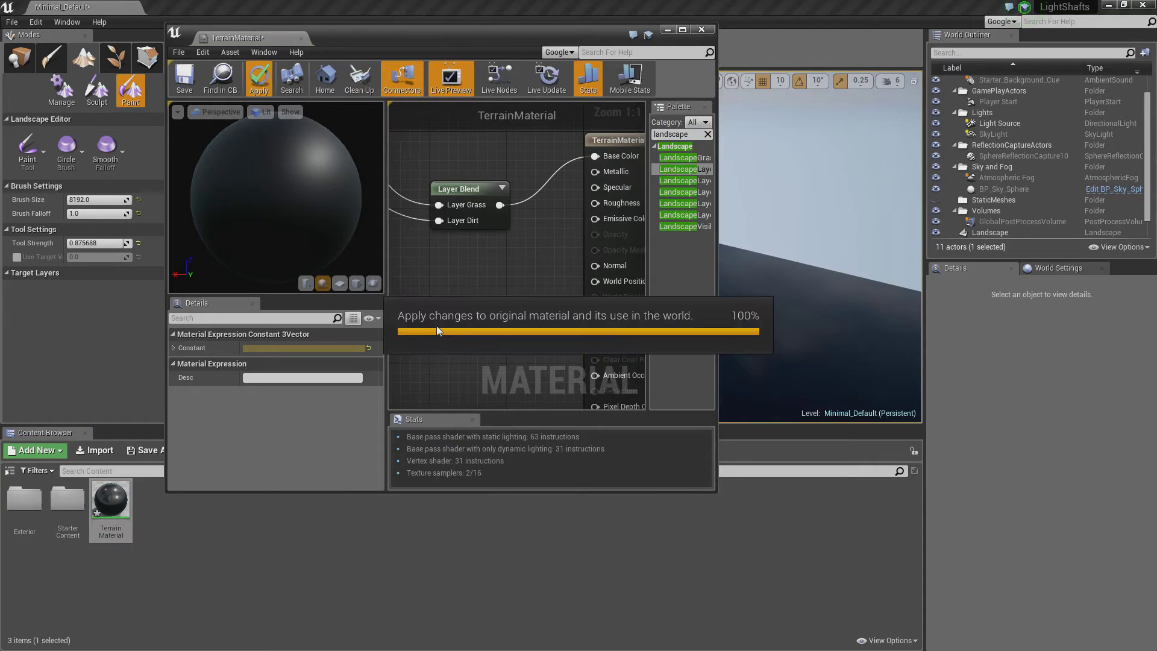
- Reconnect the roughness Layer Blend to the material's Roughness input, apply the material, and minimize its editor to return to the landscape
left_click_drag(496, 44, 838, 47)
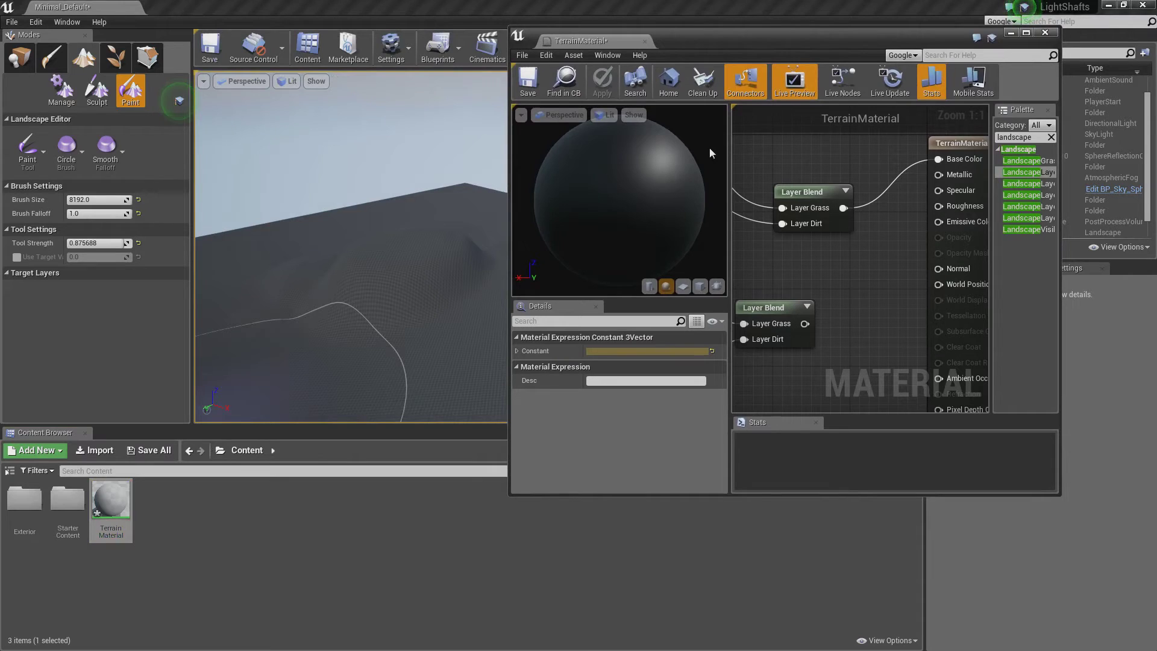
left_click(66, 317)
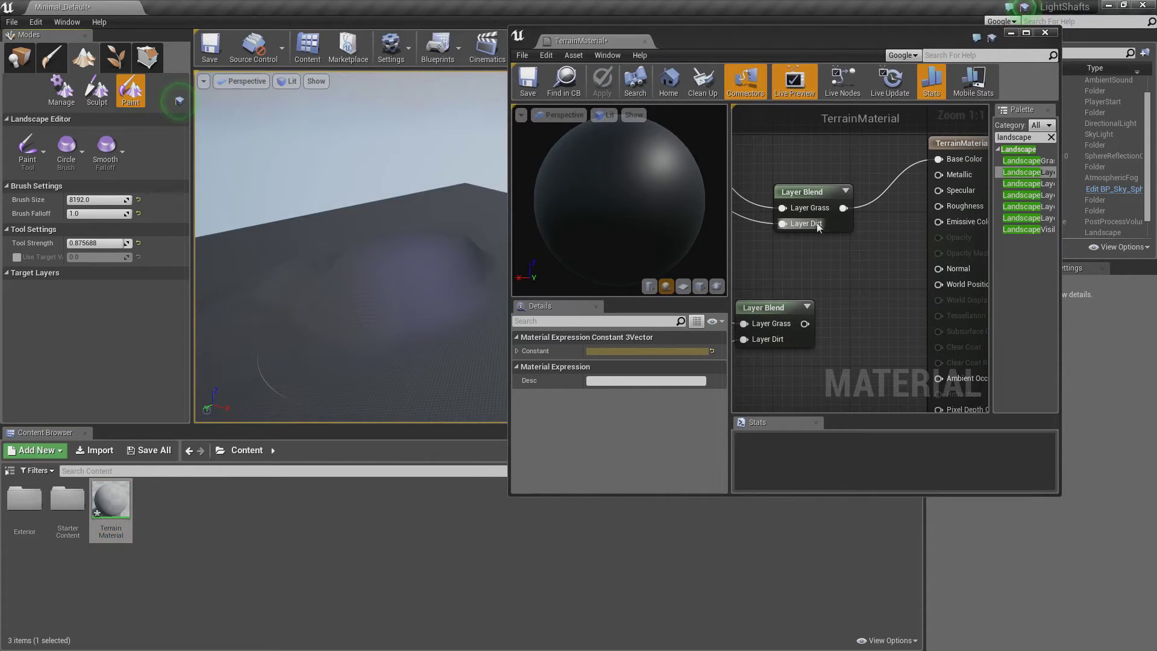
left_click_drag(804, 323, 954, 206)
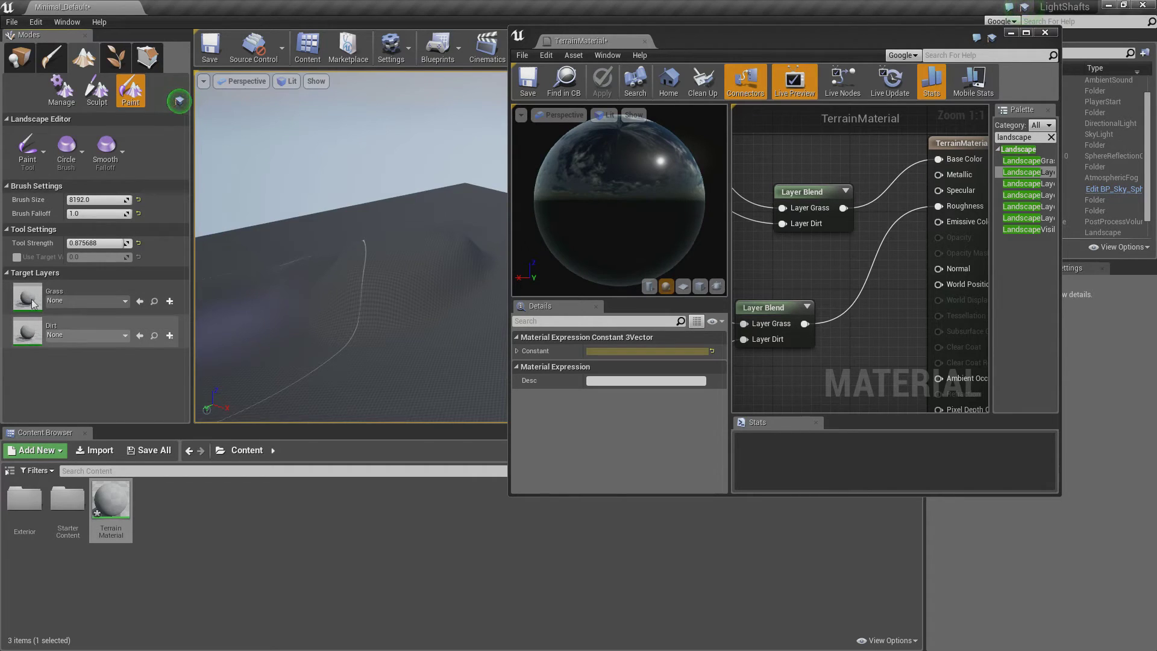
left_click(1010, 34)
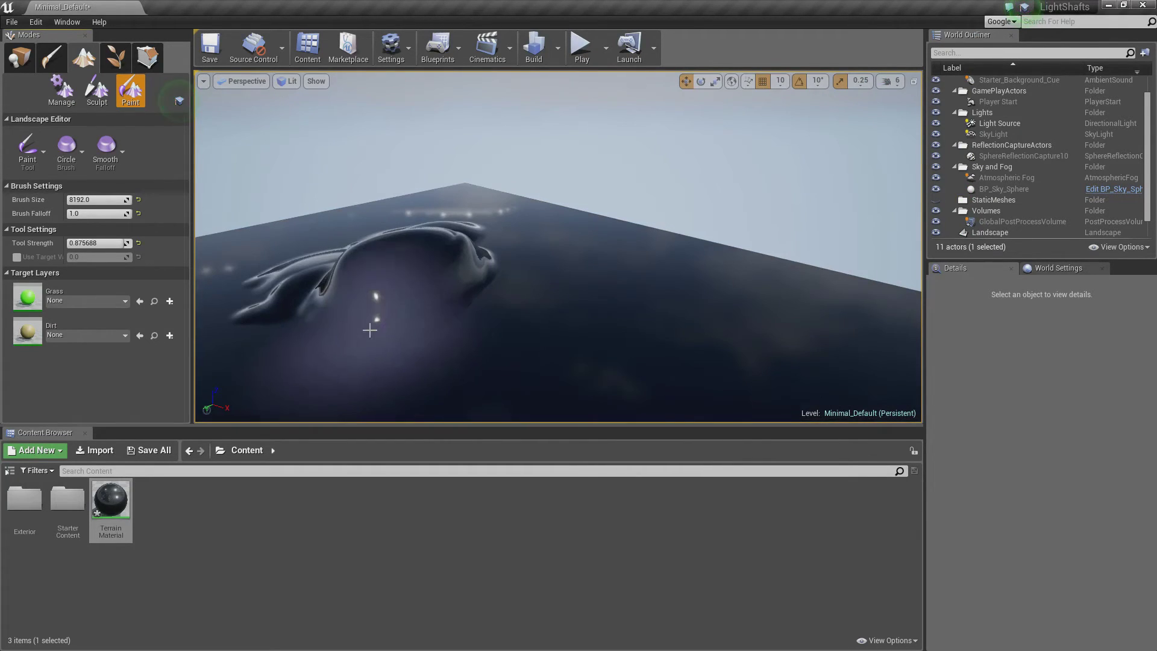
- Select the Grass target layer and try to paint it onto the terrain near the hill
right_click_drag(370, 330, 322, 328)
left_click(75, 291)
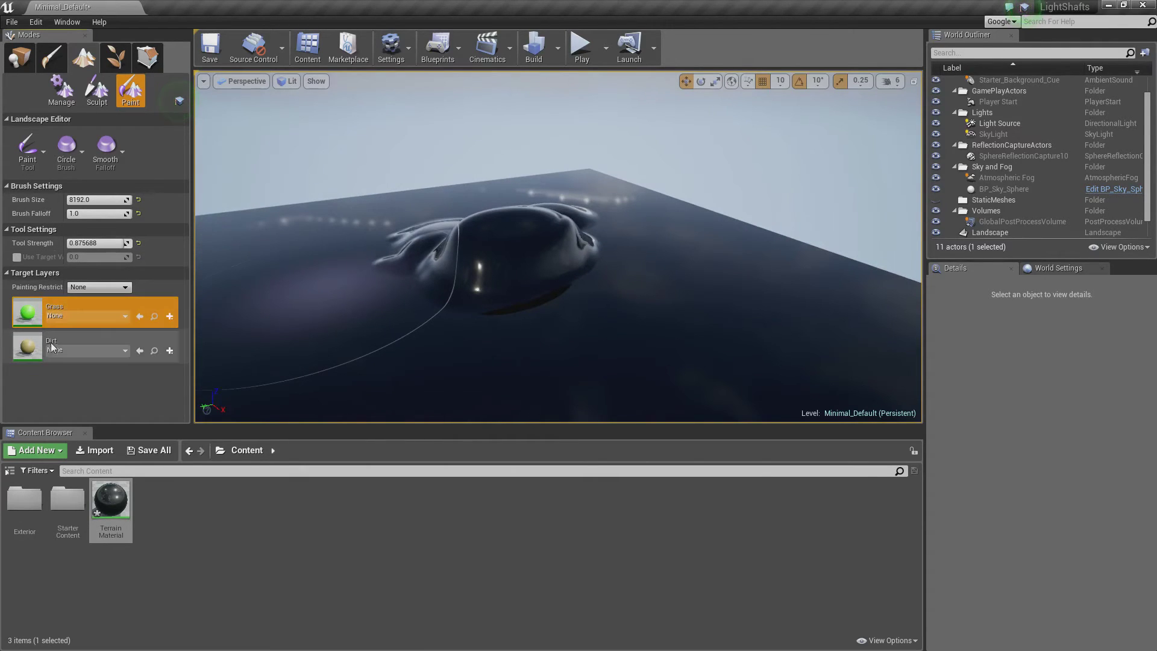
left_click(170, 318)
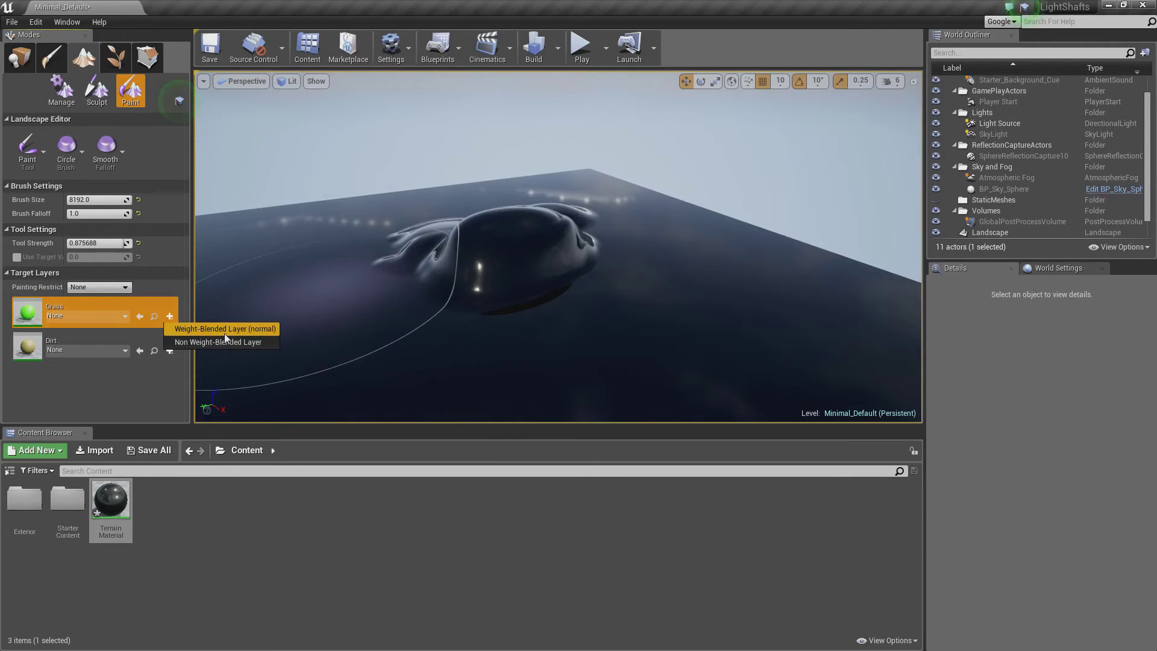
left_click(463, 285)
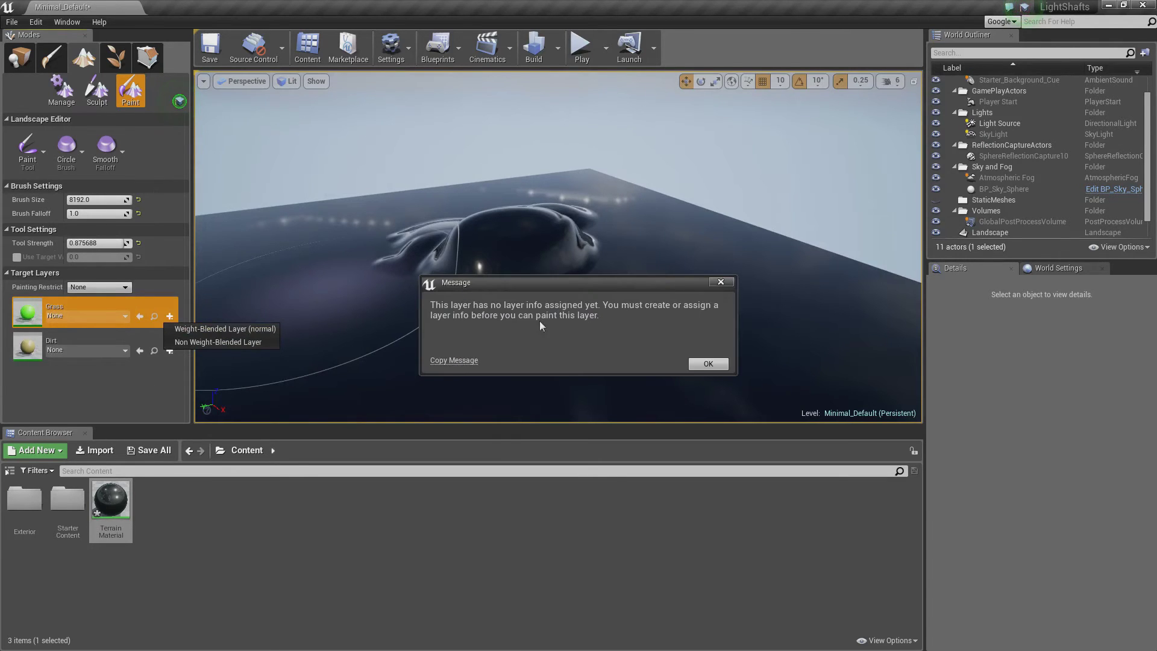
left_click(709, 363)
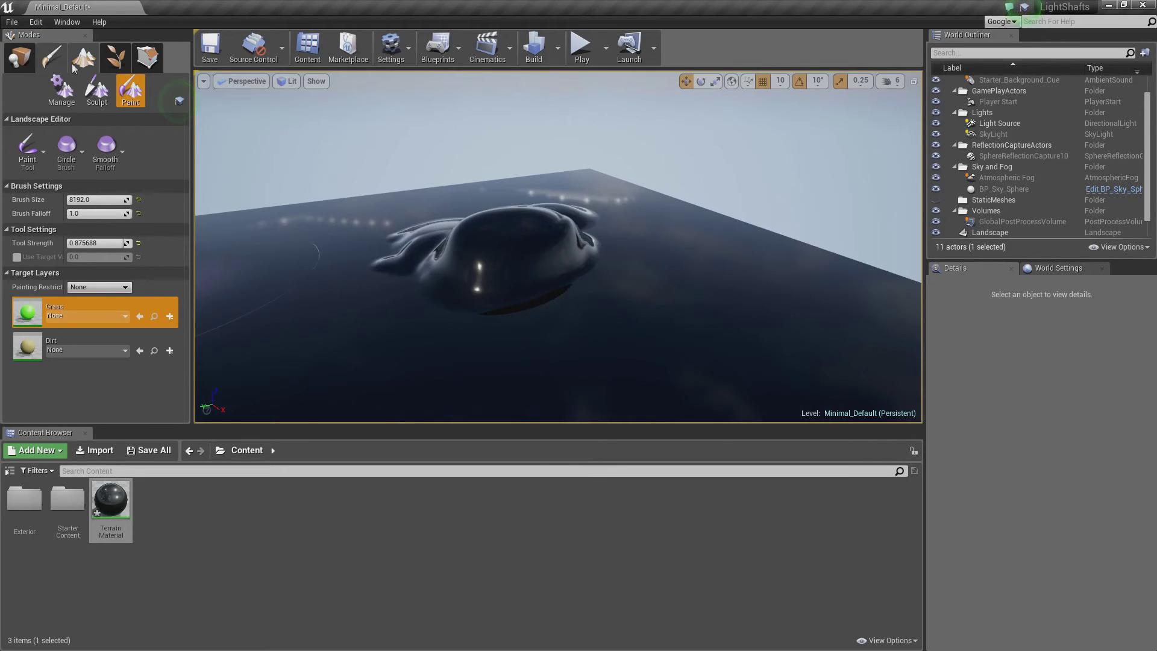
- Create a weight-blended layer info object for the Grass layer, saved in the Content folder as Grass_LayerInfo
left_click(169, 318)
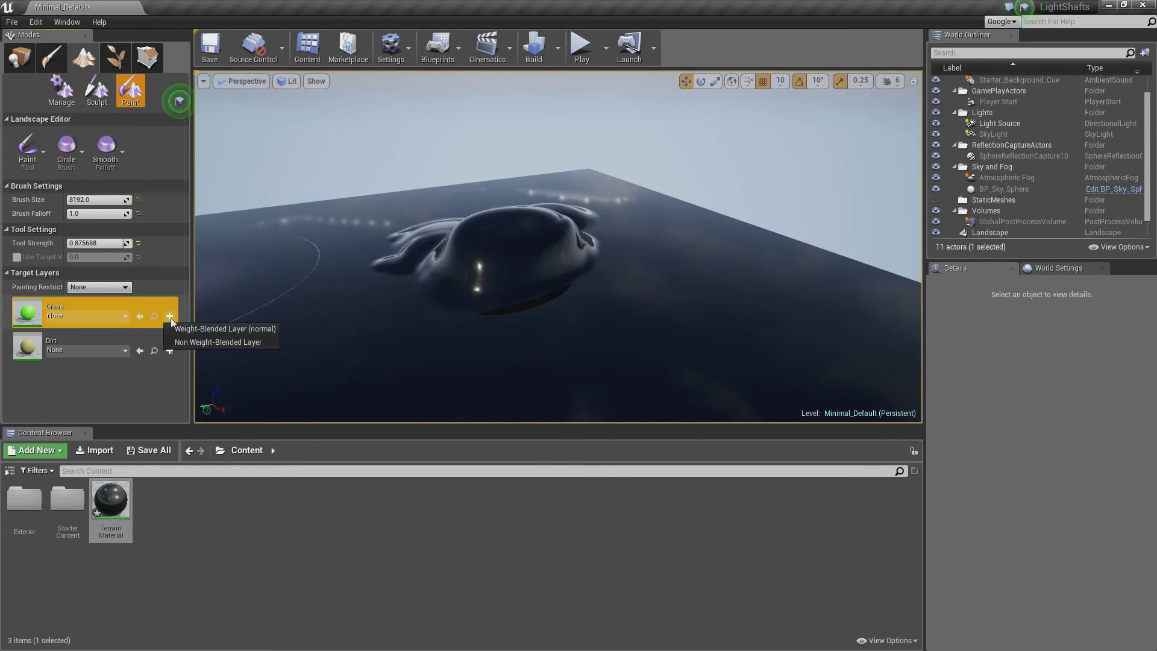
left_click(202, 330)
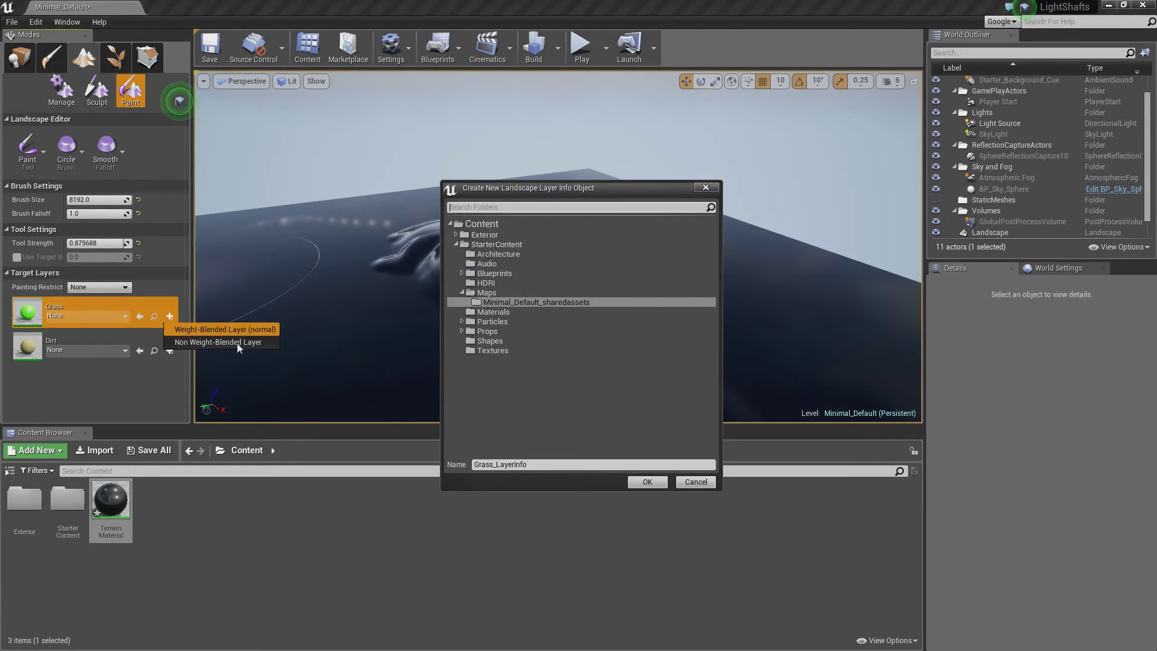
left_click(482, 224)
left_click(530, 464)
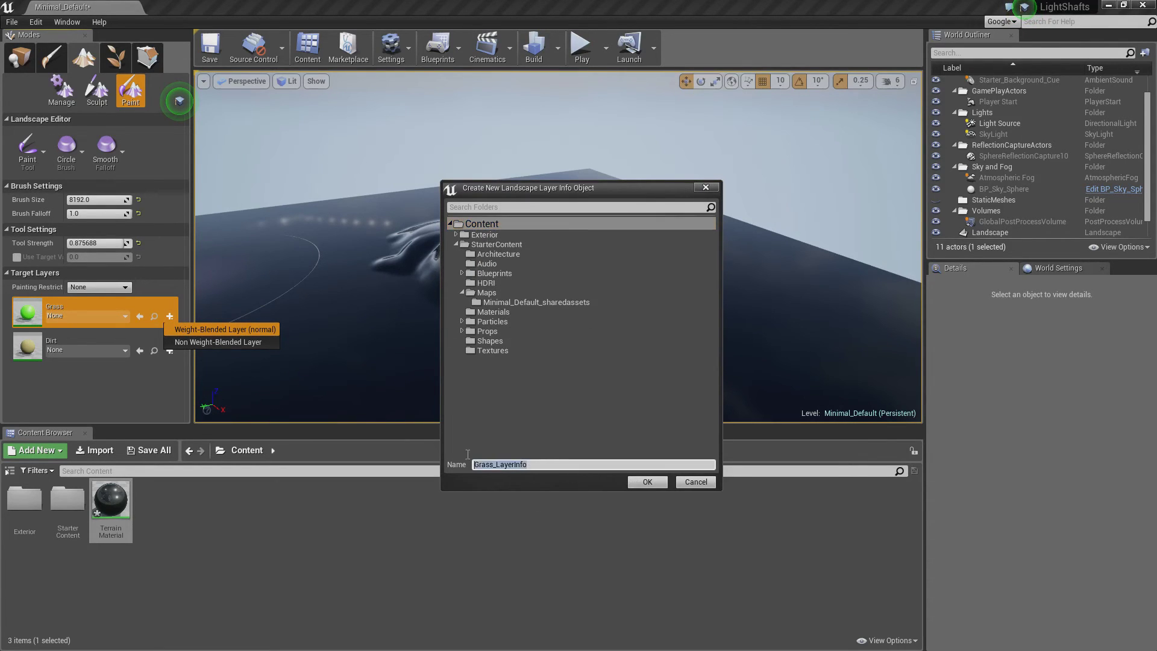
left_click(638, 484)
- Create a weight-blended layer info object for the Dirt layer, saved in the Content folder as Dirt_LayerInfo
left_click(170, 350)
left_click(195, 364)
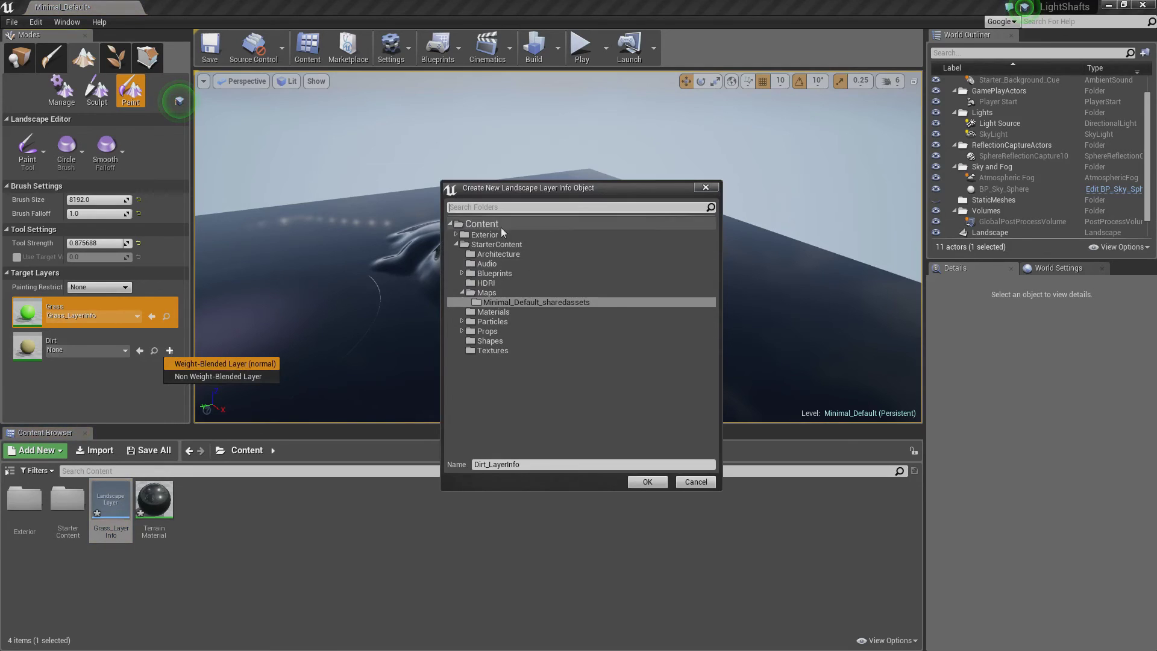
left_click(472, 224)
left_click(647, 482)
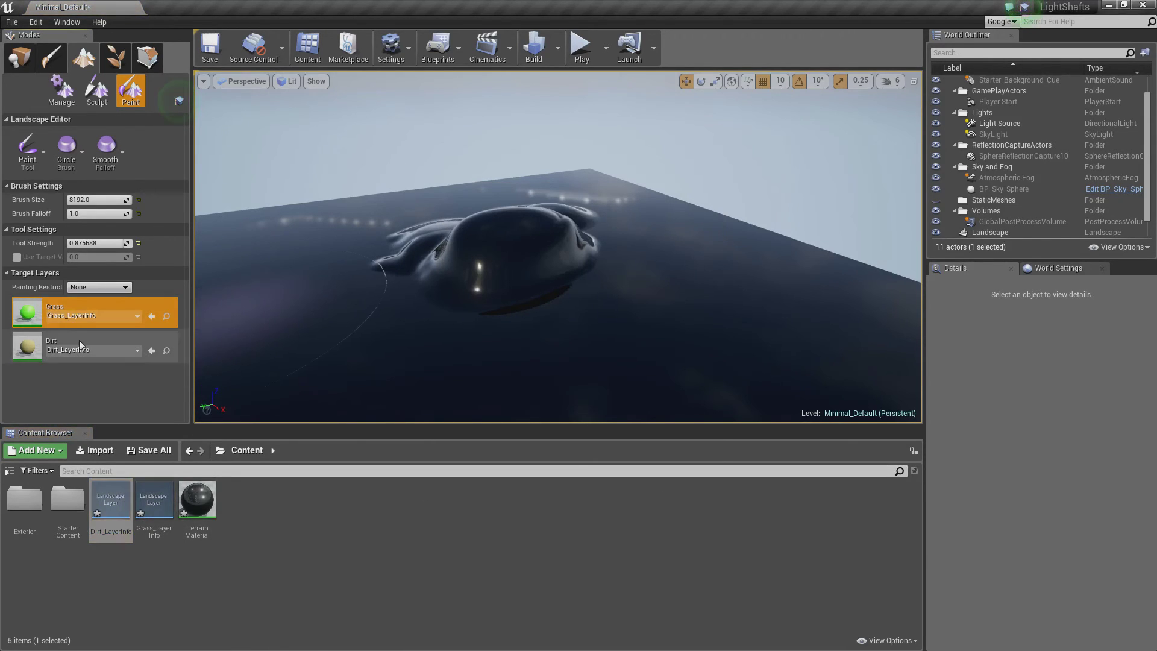
- Paint the Grass layer across the whole terrain, out to its edges and corners
mouse_move(380, 302)
left_mouse_down()
mouse_move(422, 283)
mouse_move(603, 319)
mouse_move(446, 325)
left_mouse_up()
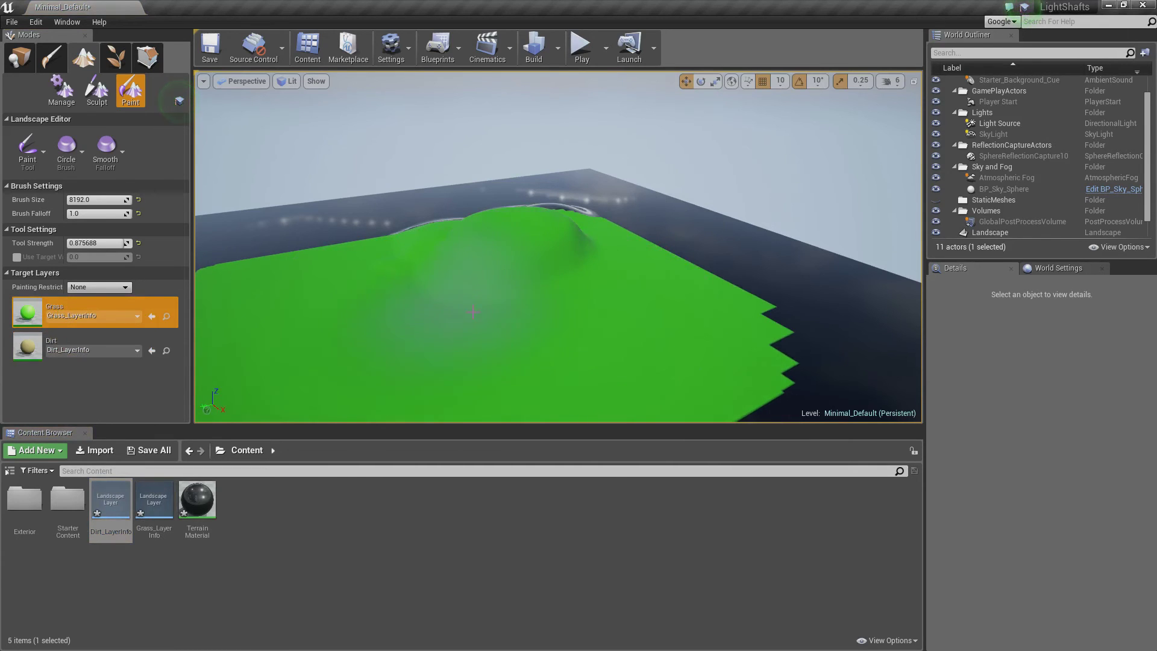
mouse_move(446, 326)
right_mouse_down()
mouse_move(374, 361)
mouse_move(386, 344)
right_mouse_up()
mouse_move(445, 337)
left_mouse_down()
mouse_move(620, 320)
mouse_move(410, 193)
mouse_move(670, 151)
left_mouse_up()
right_click_drag(670, 152, 747, 175)
mouse_move(550, 98)
left_mouse_down()
mouse_move(720, 155)
mouse_move(695, 233)
left_mouse_up()
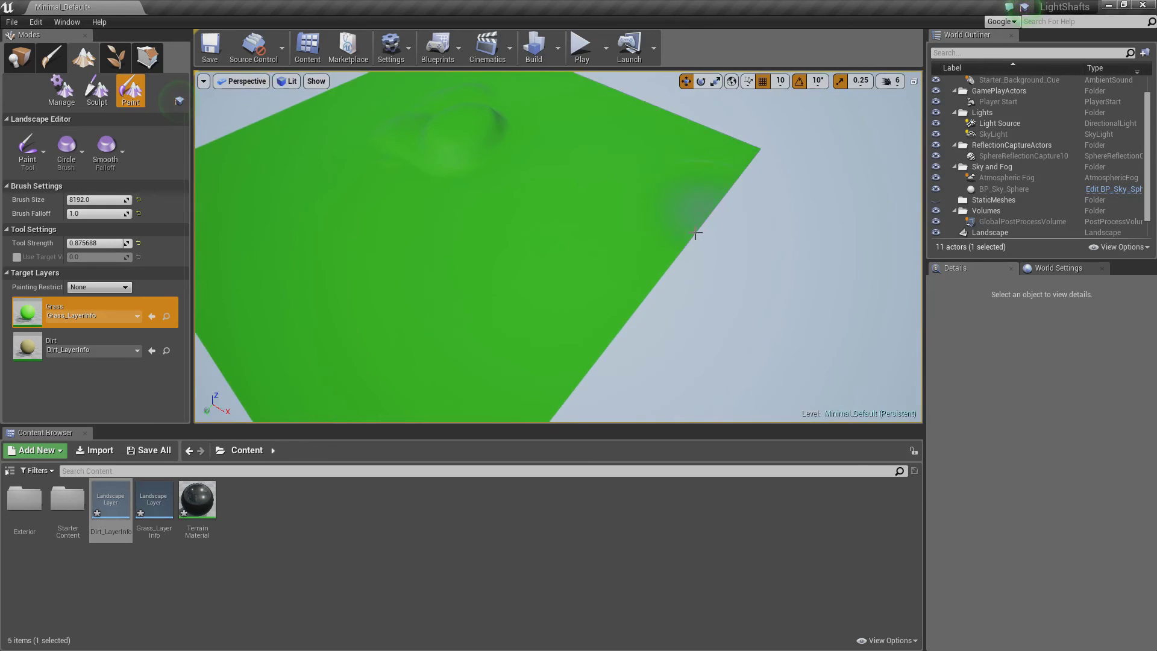
- Paint the Dirt layer over the hill and the ground beside it
left_click(90, 345)
mouse_move(473, 155)
left_mouse_down()
mouse_move(483, 129)
mouse_move(440, 132)
left_mouse_up()
right_click_drag(510, 190, 386, 126)
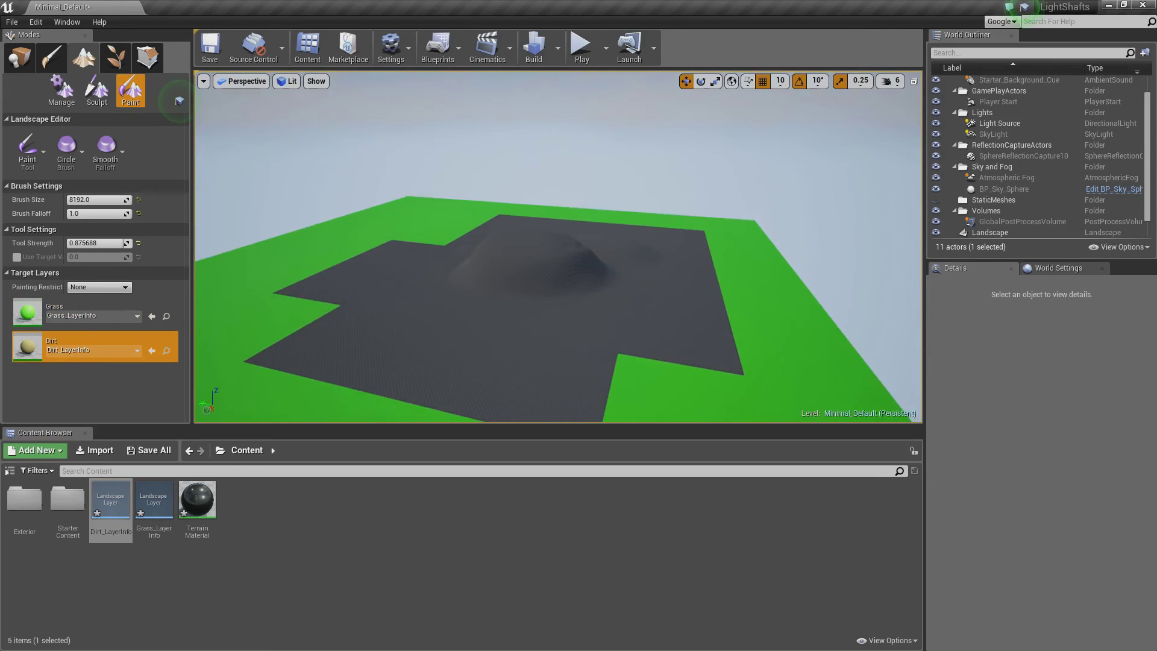
right_click_drag(519, 211, 532, 213)
key("w")
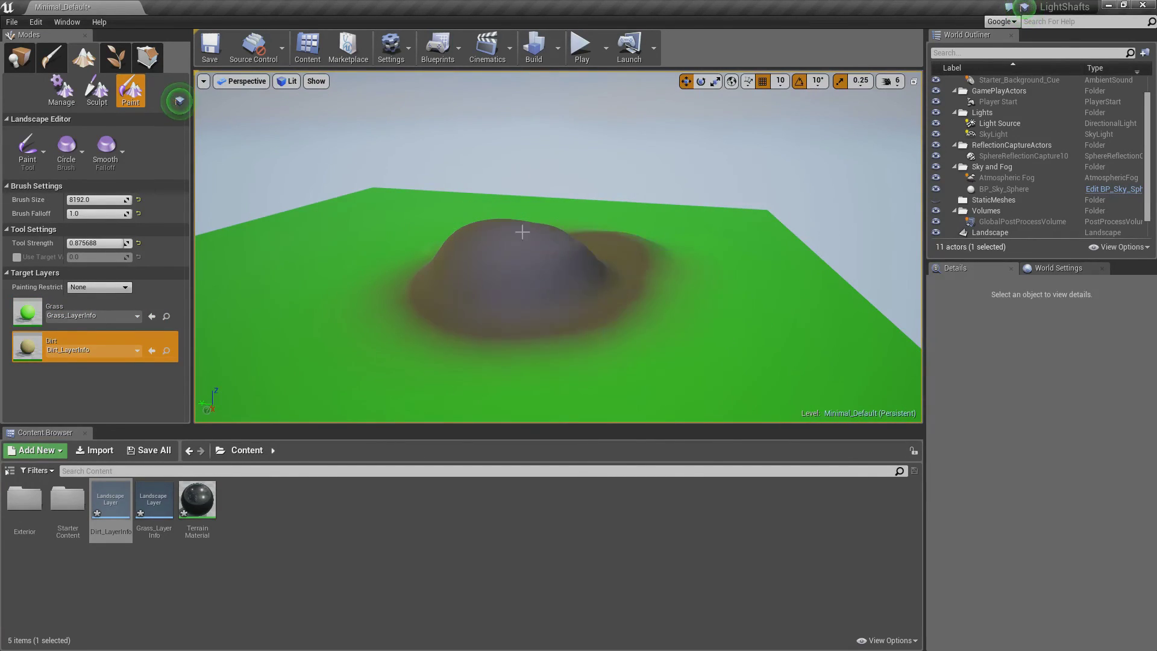
mouse_move(390, 219)
left_mouse_down()
mouse_move(349, 284)
mouse_move(310, 292)
left_mouse_up()
mouse_move(311, 292)
right_mouse_down()
mouse_move(324, 294)
mouse_move(320, 337)
right_mouse_up()
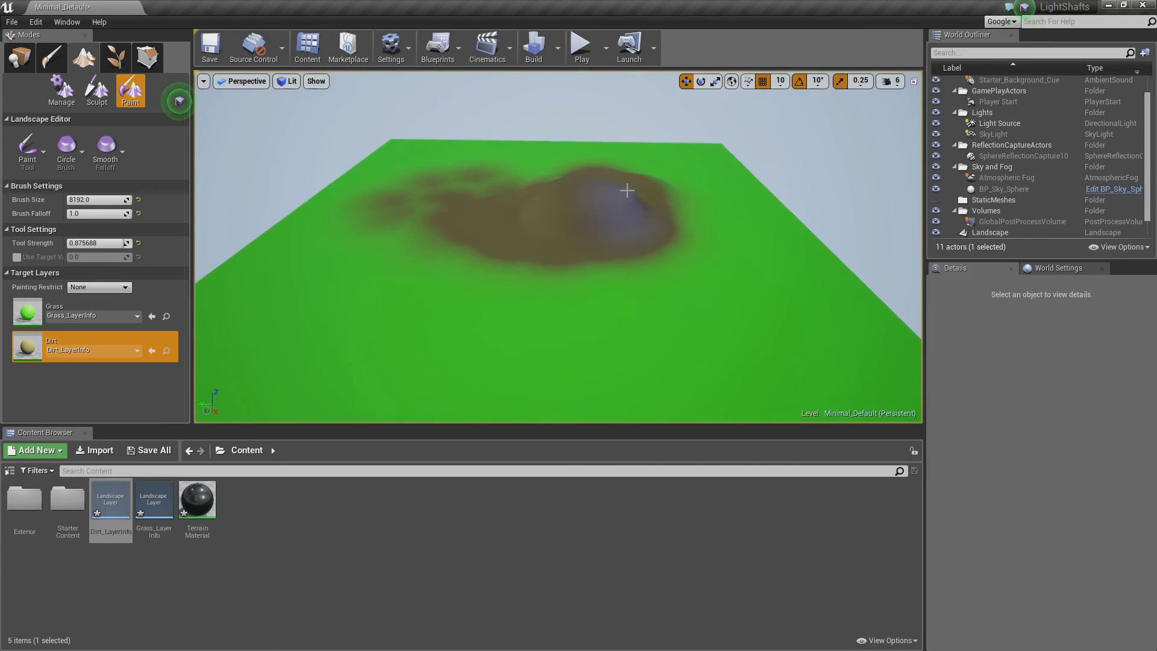
left_click_drag(625, 191, 542, 194)
- Paint the Grass layer back over the dirt patches on and around the hill
left_click(78, 312)
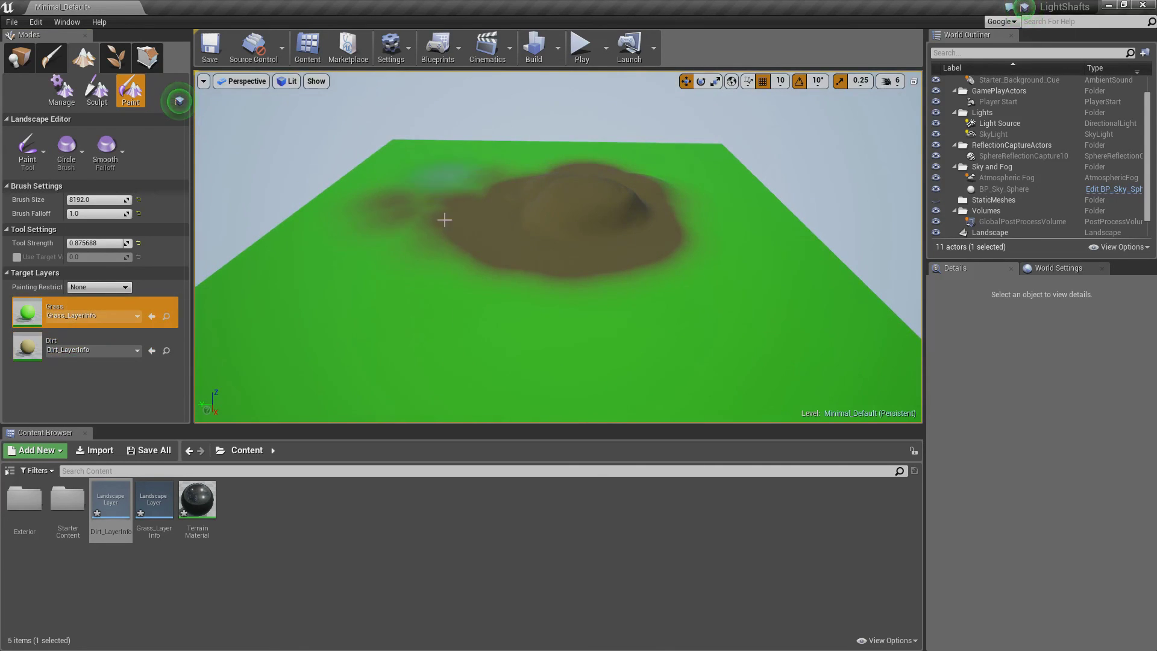
mouse_move(444, 220)
left_mouse_down()
mouse_move(554, 223)
mouse_move(611, 150)
mouse_move(542, 166)
mouse_move(474, 161)
left_mouse_up()
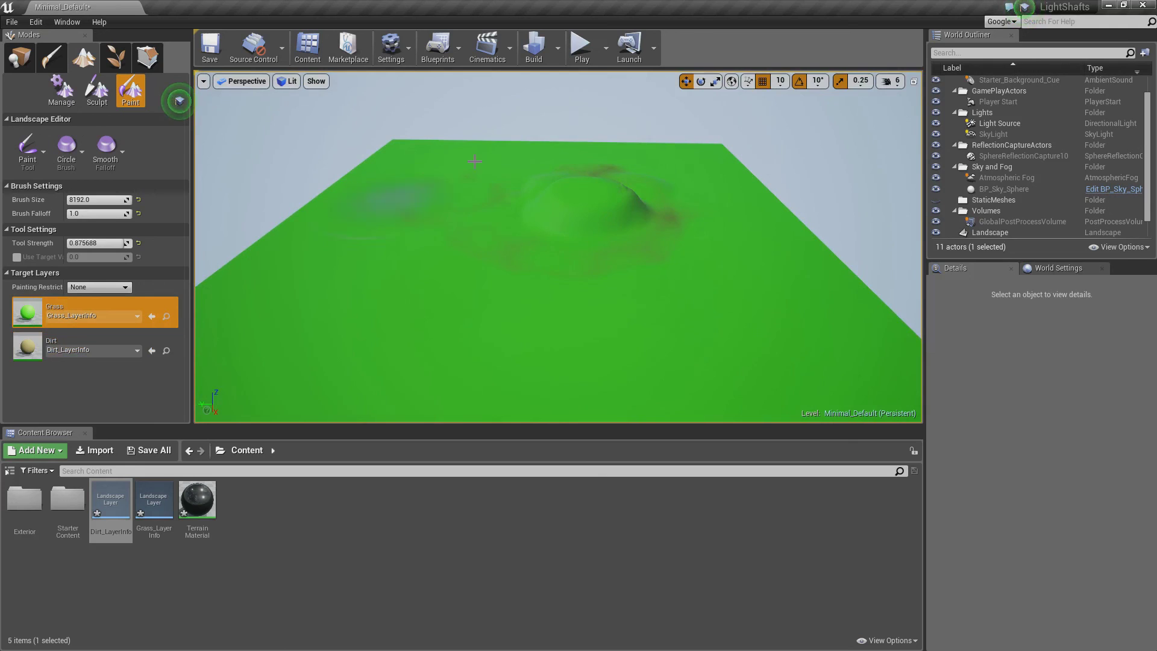
left_click_drag(705, 251, 583, 162)
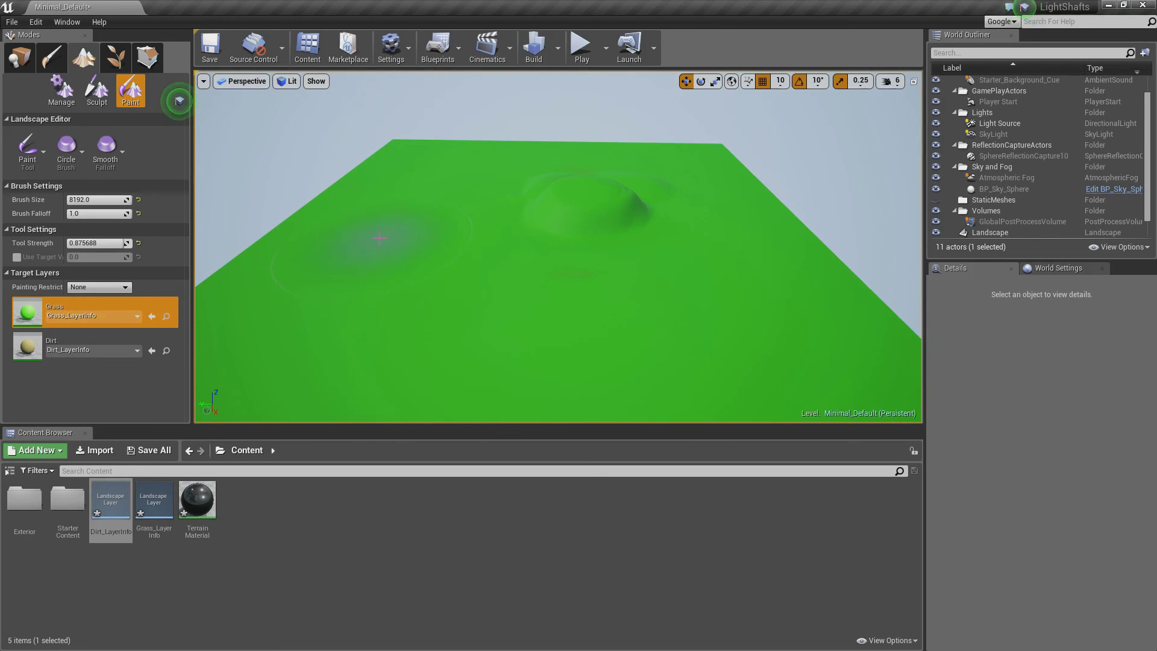
left_click(179, 101)
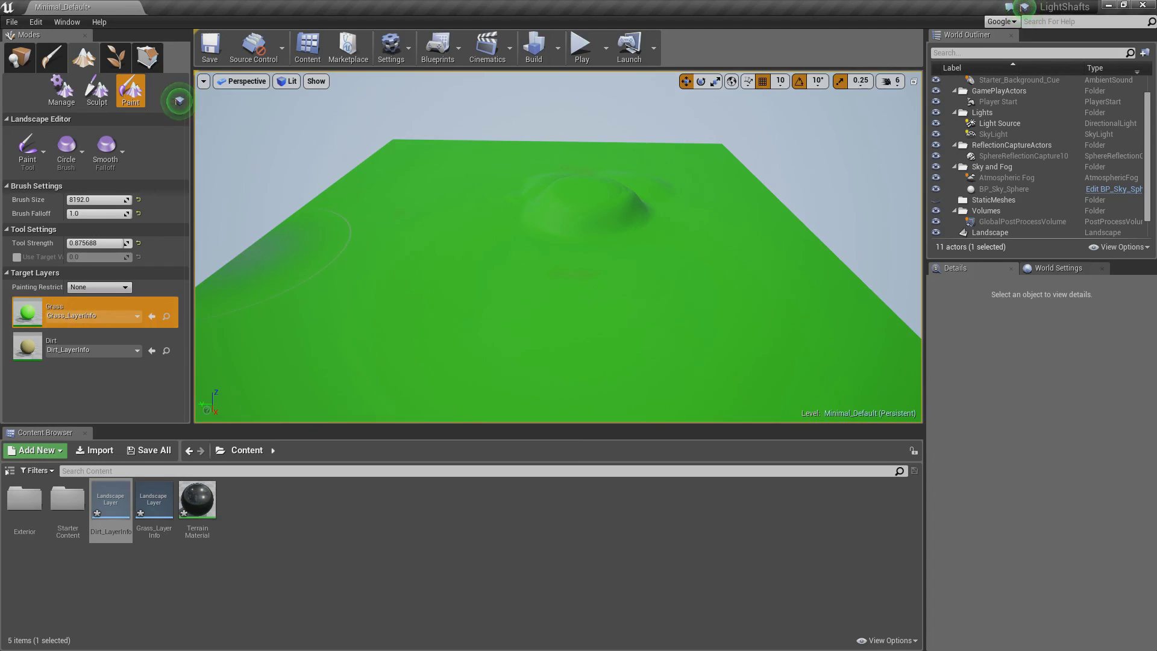